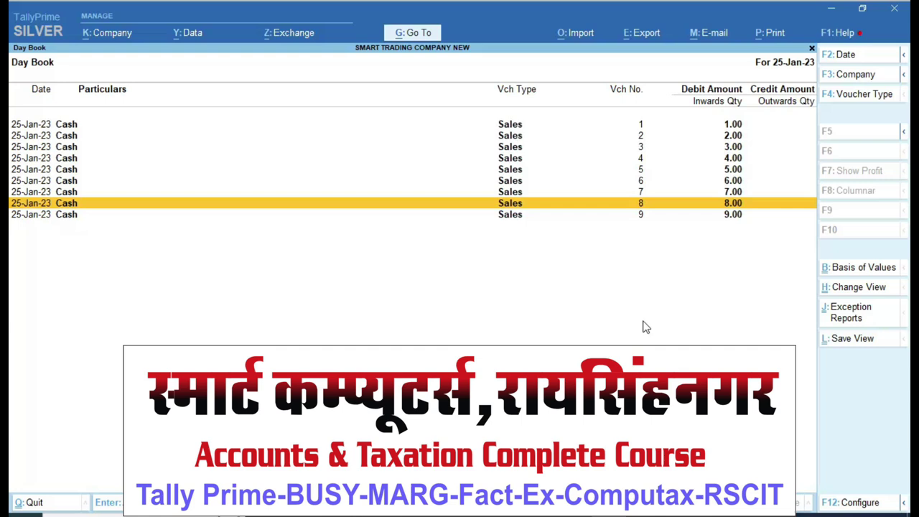
- Examine the voucher numbers and matching debit amounts of the sales entries in the SMART TRADING COMPANY NEW Day Book
{"action": "key", "text": "ctrl+1"}
{"action": "left_click", "coordinate": [650, 170]}
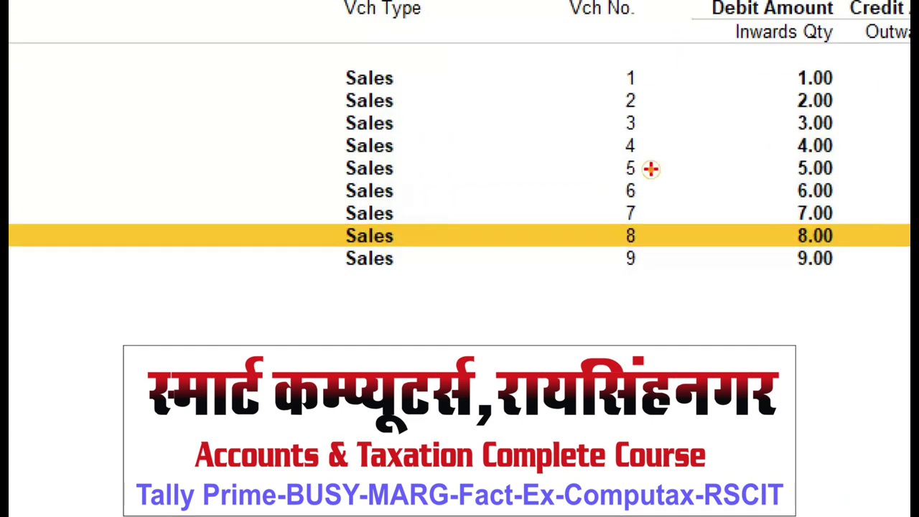
{"action": "mouse_move", "coordinate": [290, 54]}
{"action": "left_mouse_down"}
{"action": "mouse_move", "coordinate": [299, 72]}
{"action": "mouse_move", "coordinate": [810, 315]}
{"action": "mouse_move", "coordinate": [865, 306]}
{"action": "left_mouse_up"}
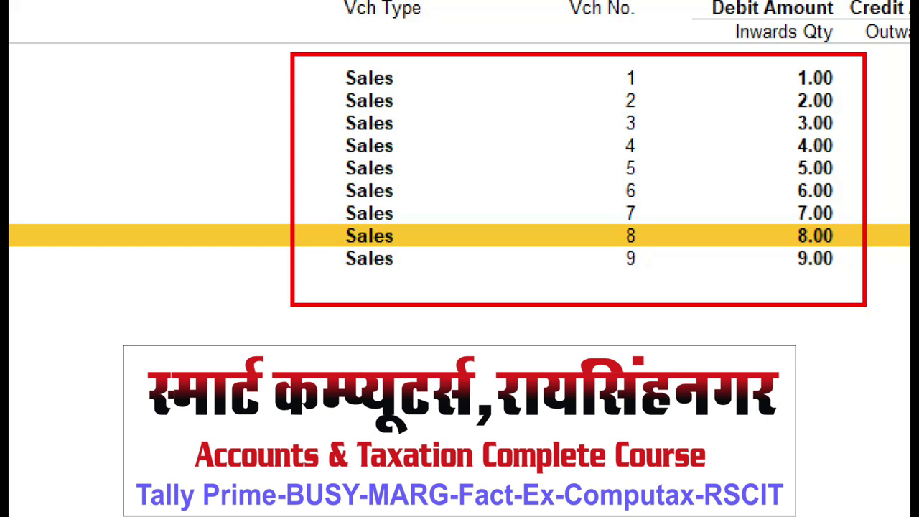
{"action": "mouse_move", "coordinate": [598, 64]}
{"action": "left_mouse_down"}
{"action": "mouse_move", "coordinate": [579, 129]}
{"action": "mouse_move", "coordinate": [675, 309]}
{"action": "mouse_move", "coordinate": [659, 57]}
{"action": "mouse_move", "coordinate": [593, 69]}
{"action": "left_mouse_up"}
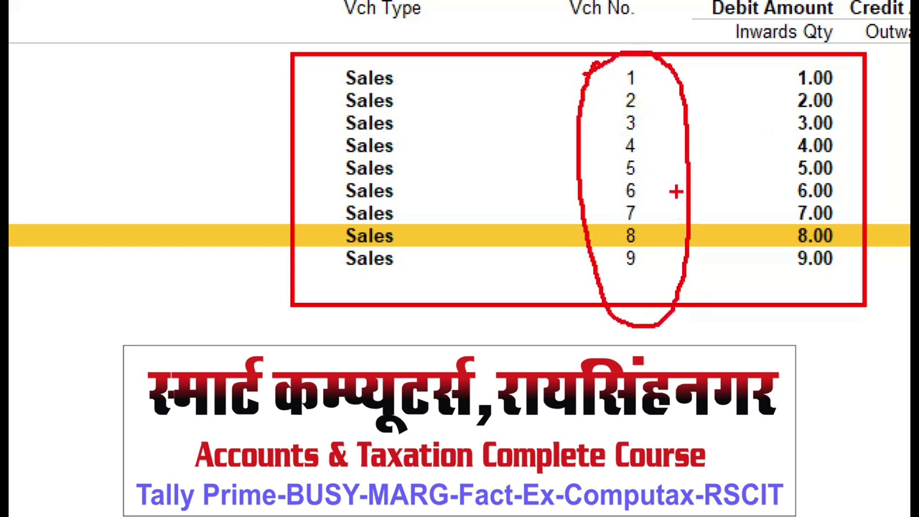
{"action": "mouse_move", "coordinate": [613, 148]}
{"action": "left_mouse_down"}
{"action": "mouse_move", "coordinate": [619, 187]}
{"action": "mouse_move", "coordinate": [655, 153]}
{"action": "mouse_move", "coordinate": [608, 153]}
{"action": "left_mouse_up"}
{"action": "left_click_drag", "start_coordinate": [662, 171], "coordinate": [782, 171]}
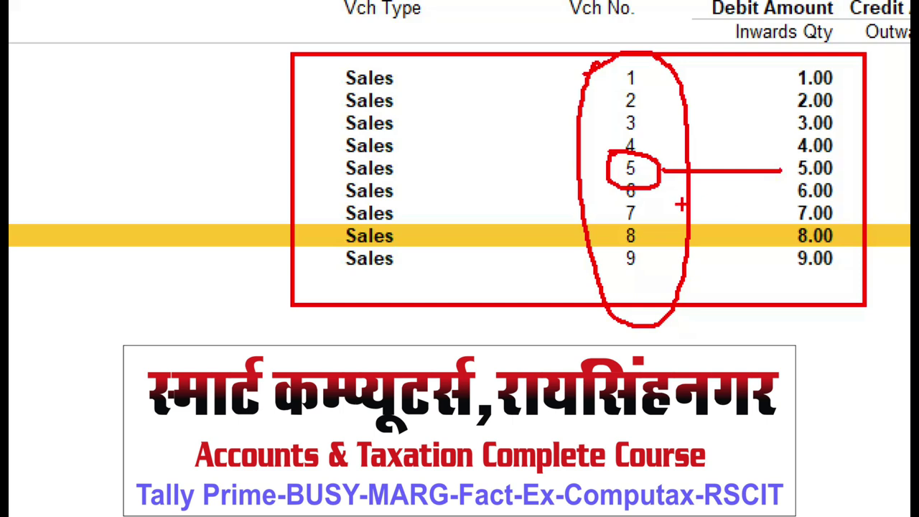
{"action": "key", "text": "e"}
{"action": "left_click", "coordinate": [638, 192]}
{"action": "left_click", "coordinate": [639, 167]}
{"action": "left_click", "coordinate": [648, 214]}
{"action": "left_click", "coordinate": [644, 188]}
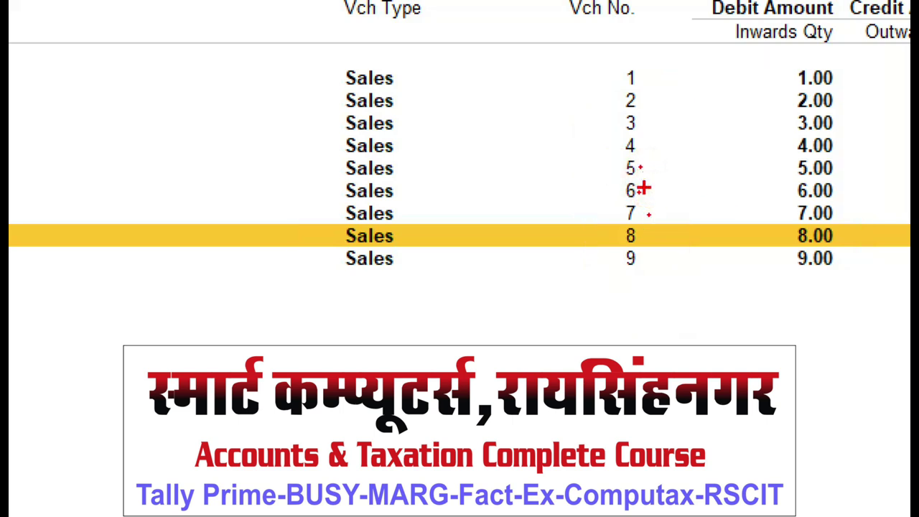
{"action": "left_click", "coordinate": [640, 233]}
{"action": "left_click", "coordinate": [641, 209]}
{"action": "left_click", "coordinate": [656, 255]}
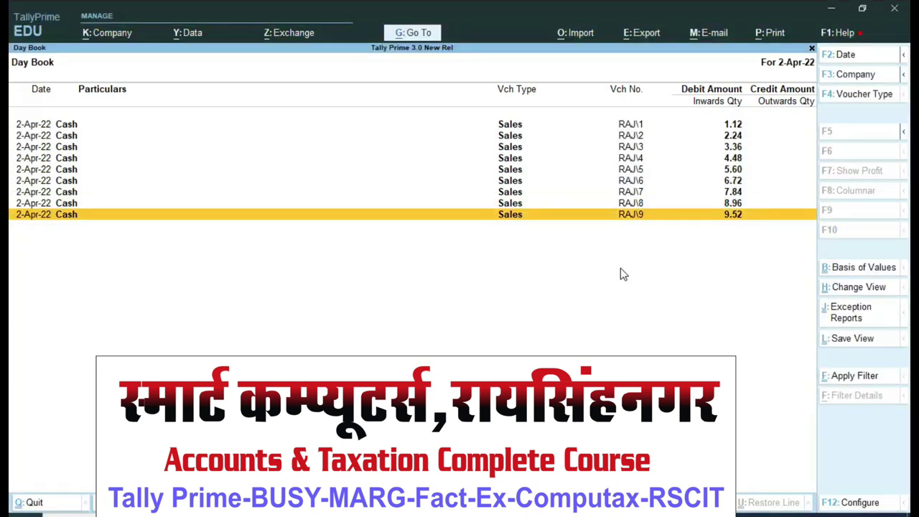
- Examine the Tally Prime 3.0 New Rel Day Book, comparing vouchers RAJ\5, RAJ\6 and RAJ\9 with their debit amounts
{"action": "key", "text": "ctrl"}
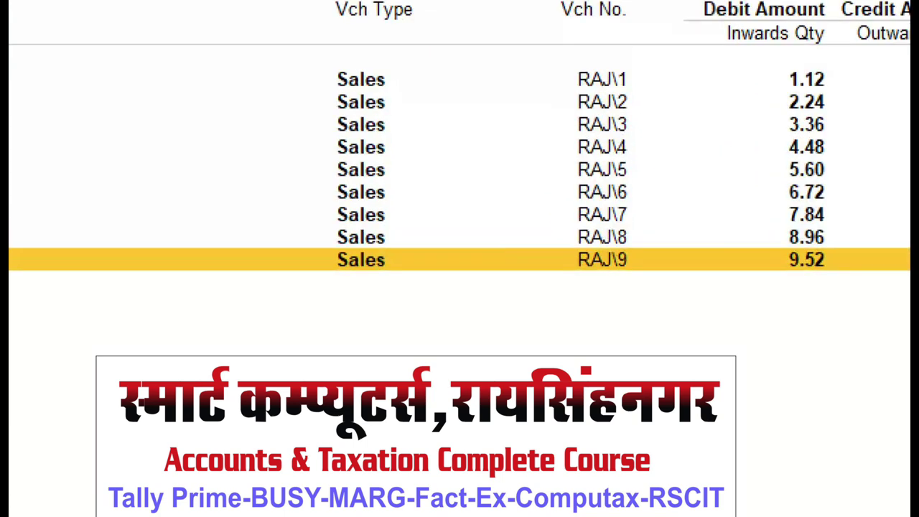
{"action": "mouse_move", "coordinate": [319, 149]}
{"action": "left_mouse_down"}
{"action": "mouse_move", "coordinate": [405, 196]}
{"action": "mouse_move", "coordinate": [852, 186]}
{"action": "left_mouse_up"}
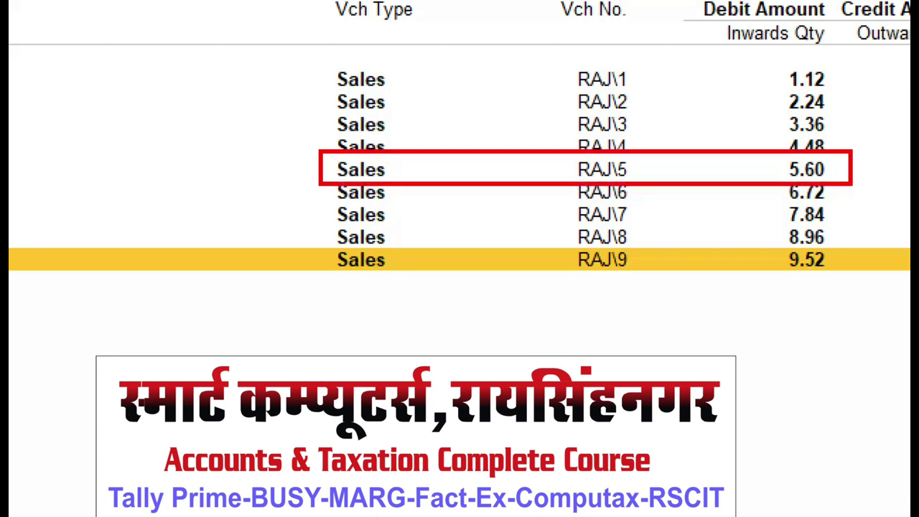
{"action": "key", "text": "e"}
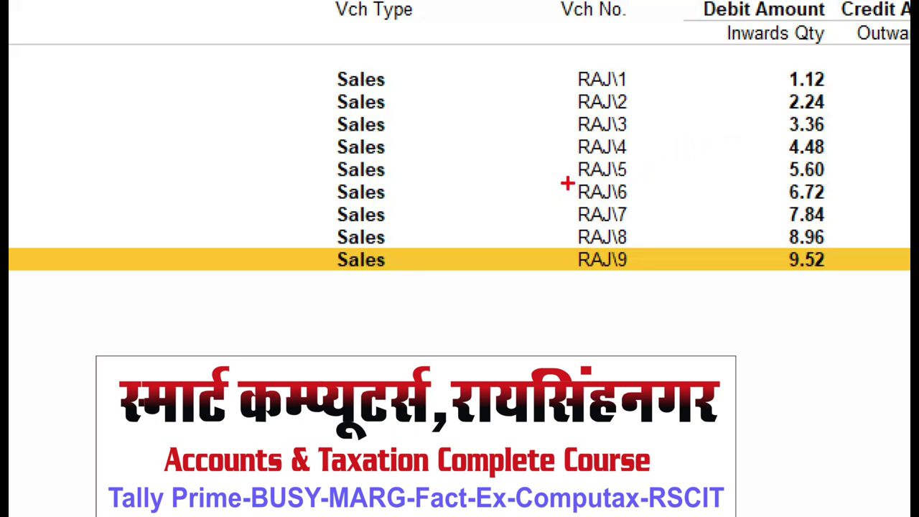
{"action": "mouse_move", "coordinate": [564, 190]}
{"action": "left_mouse_down"}
{"action": "mouse_move", "coordinate": [615, 206]}
{"action": "mouse_move", "coordinate": [567, 185]}
{"action": "mouse_move", "coordinate": [645, 165]}
{"action": "mouse_move", "coordinate": [609, 181]}
{"action": "mouse_move", "coordinate": [881, 164]}
{"action": "mouse_move", "coordinate": [664, 159]}
{"action": "left_mouse_up"}
{"action": "left_click_drag", "start_coordinate": [630, 192], "coordinate": [803, 188]}
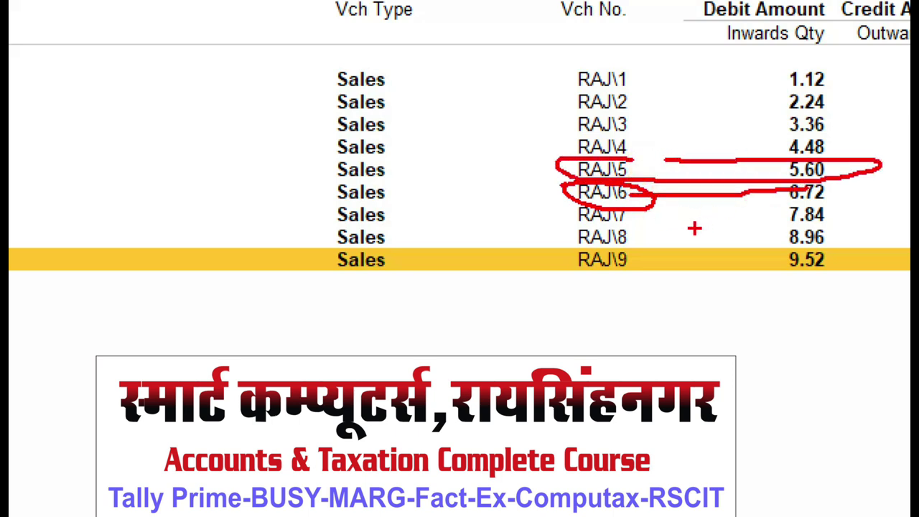
{"action": "left_click_drag", "start_coordinate": [771, 264], "coordinate": [635, 265]}
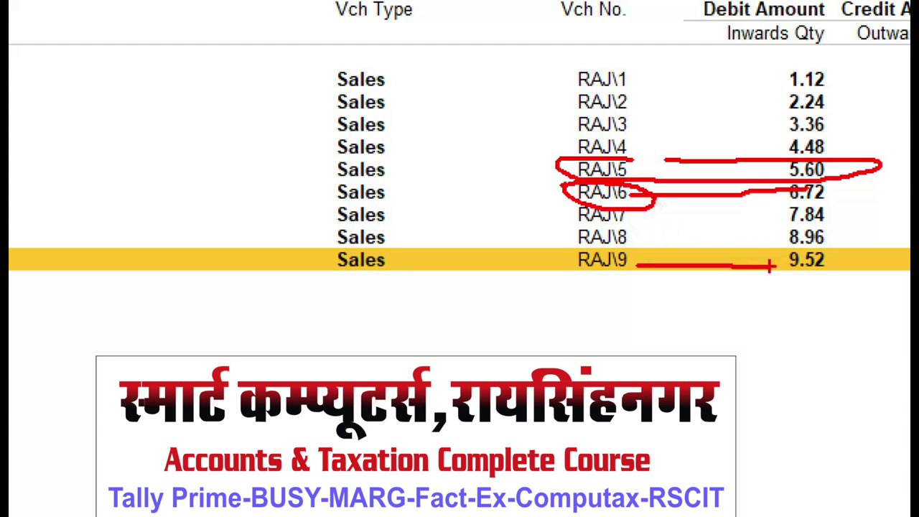
{"action": "key", "text": "Escape"}
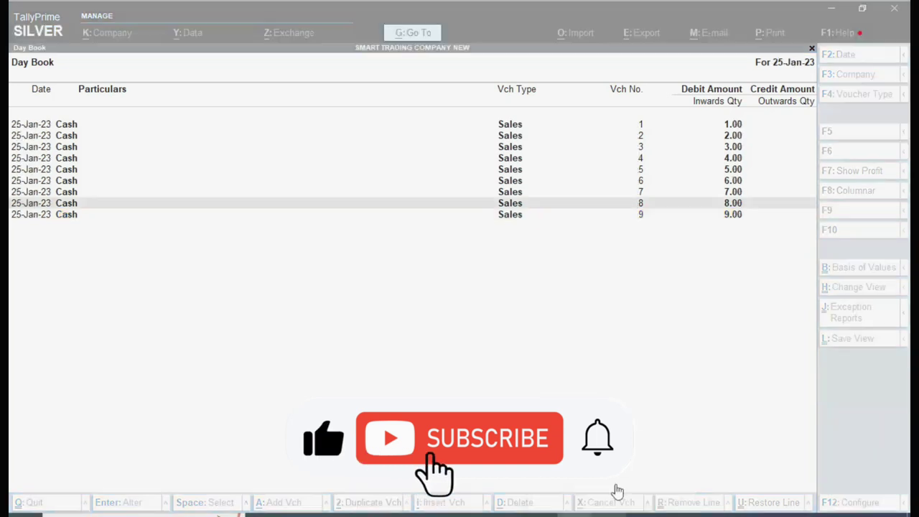
- Return to the Gateway of Tally in SMART TRADING COMPANY NEW and reopen the Day Book at the first sales voucher
{"action": "left_click", "coordinate": [617, 330]}
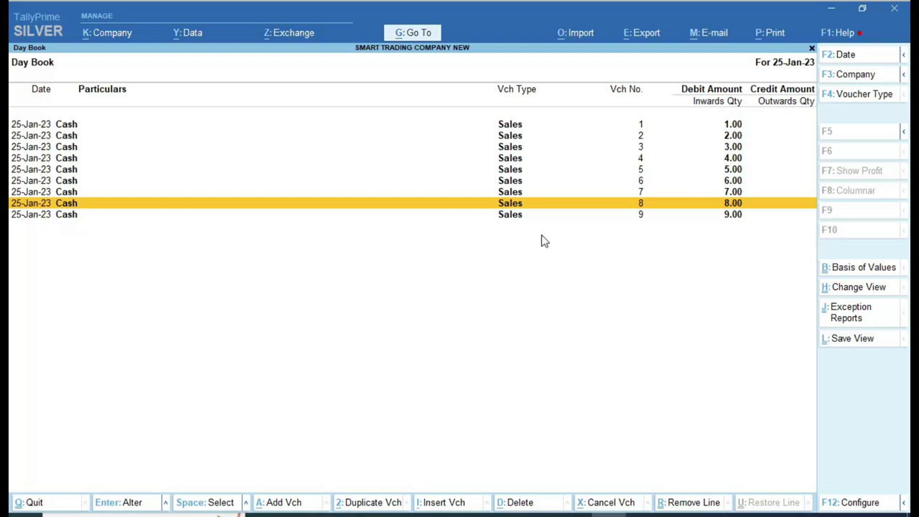
{"action": "key", "text": "Escape"}
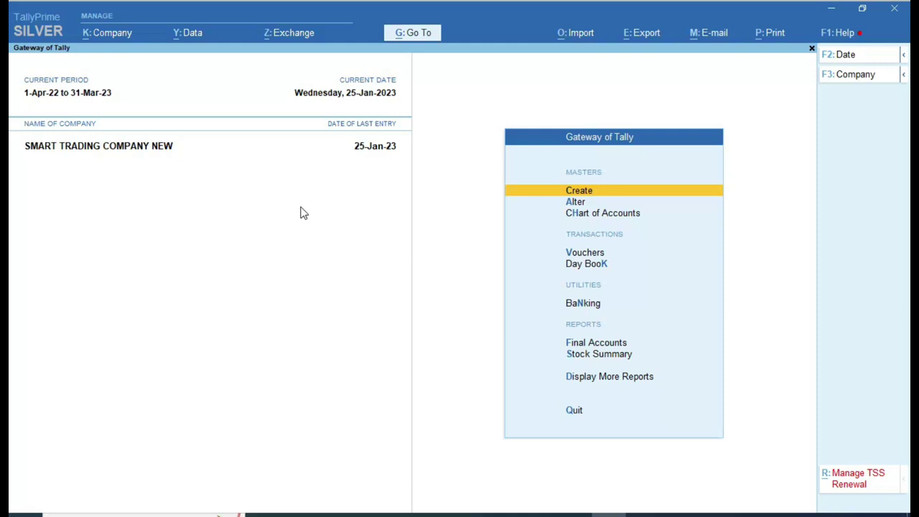
{"action": "key", "text": "k"}
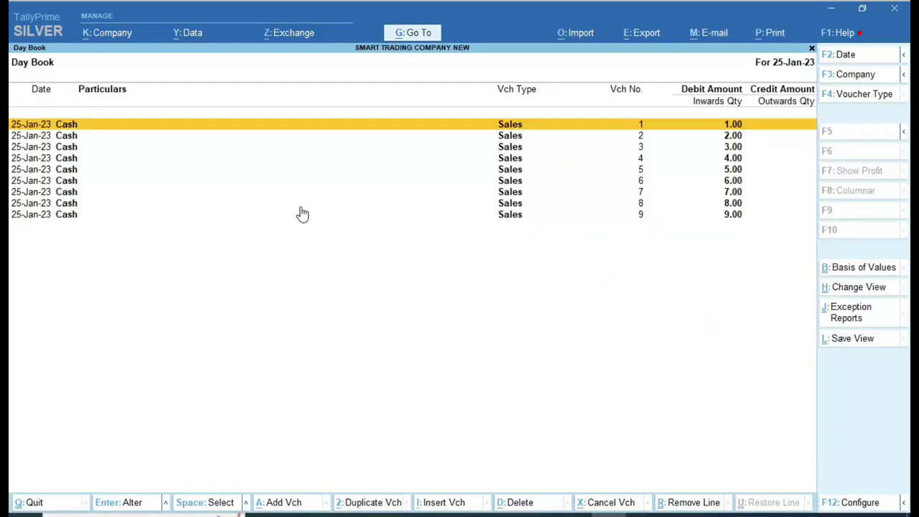
{"action": "key", "text": "Down"}
{"action": "key", "text": "Up"}
- Compare sales voucher numbers 1, 2, 3 and 9 with their debit amounts in the reopened Day Book
{"action": "key", "text": "ctrl"}
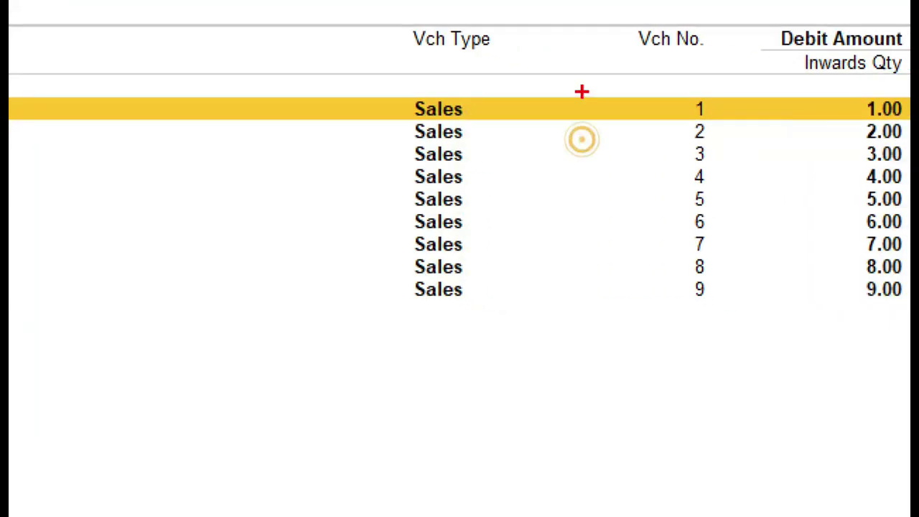
{"action": "mouse_move", "coordinate": [660, 69]}
{"action": "left_mouse_down"}
{"action": "mouse_move", "coordinate": [733, 356]}
{"action": "mouse_move", "coordinate": [754, 361]}
{"action": "left_mouse_up"}
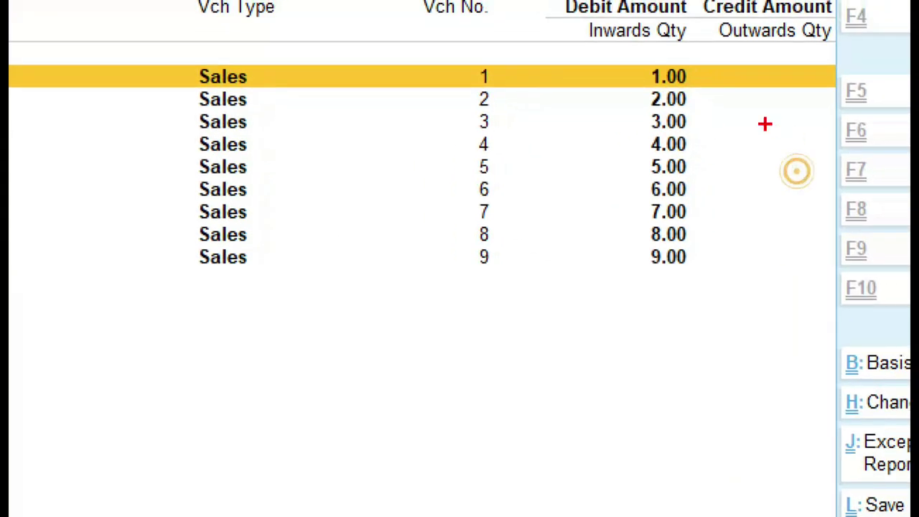
{"action": "left_click_drag", "start_coordinate": [492, 77], "coordinate": [548, 78]}
{"action": "left_click_drag", "start_coordinate": [707, 78], "coordinate": [742, 77]}
{"action": "left_click_drag", "start_coordinate": [500, 100], "coordinate": [532, 101]}
{"action": "left_click_drag", "start_coordinate": [614, 100], "coordinate": [648, 101]}
{"action": "left_click", "coordinate": [500, 124]}
{"action": "left_click_drag", "start_coordinate": [500, 124], "coordinate": [685, 124]}
{"action": "left_click_drag", "start_coordinate": [501, 259], "coordinate": [631, 260]}
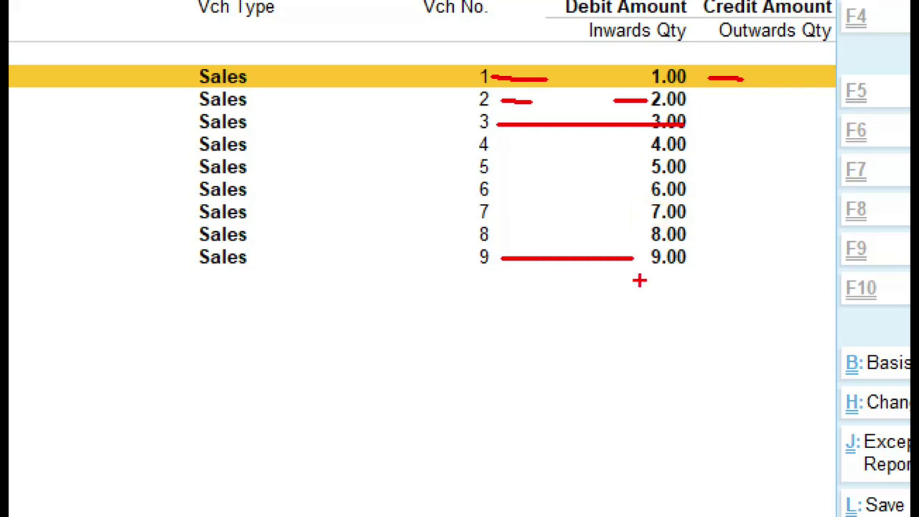
{"action": "key", "text": "Escape"}
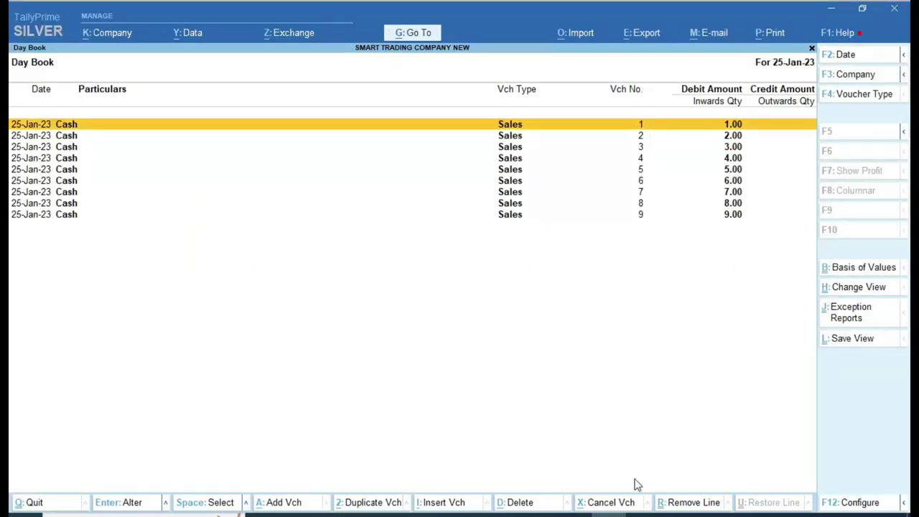
- Switch to the Tally Prime 3.0 New Rel company, open its Day Book, and compare the RAJ-prefixed voucher numbers with their debit amounts
{"action": "left_click", "coordinate": [559, 482]}
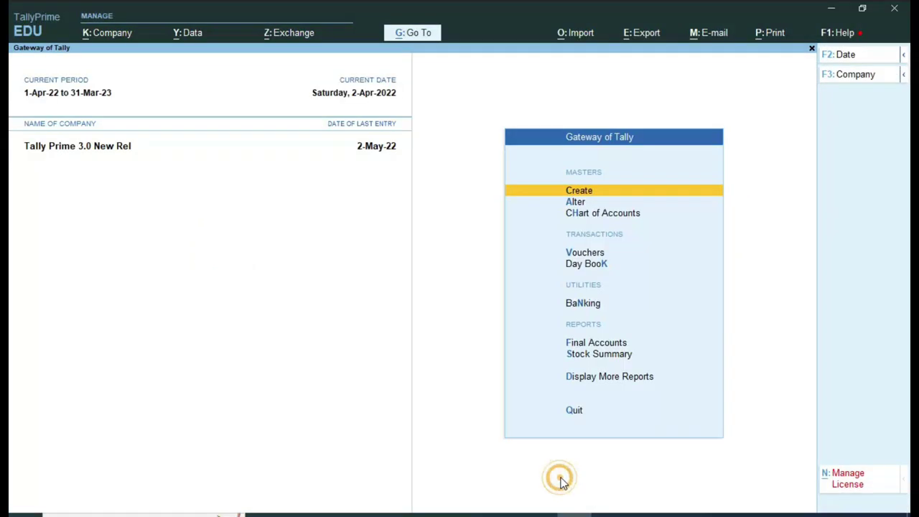
{"action": "left_click", "coordinate": [548, 263]}
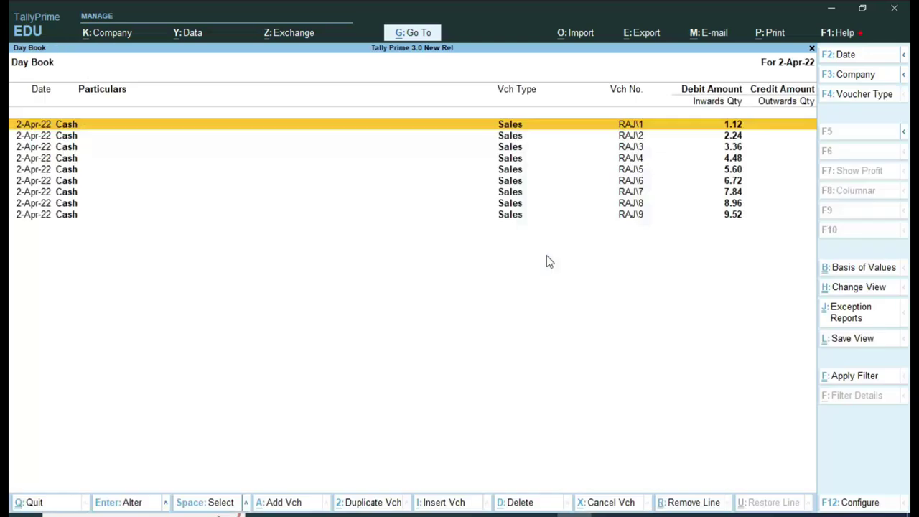
{"action": "key", "text": "ctrl+1"}
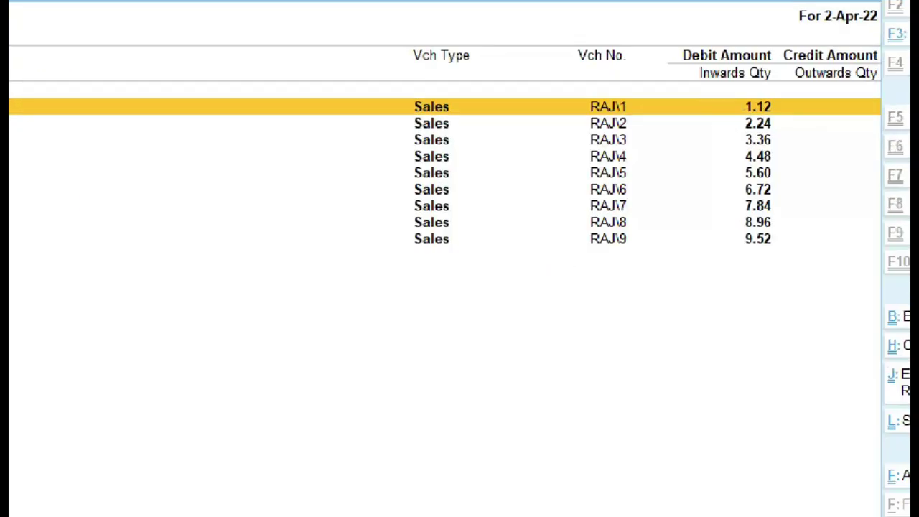
{"action": "mouse_move", "coordinate": [519, 54]}
{"action": "left_mouse_down"}
{"action": "mouse_move", "coordinate": [523, 108]}
{"action": "mouse_move", "coordinate": [634, 313]}
{"action": "left_mouse_up"}
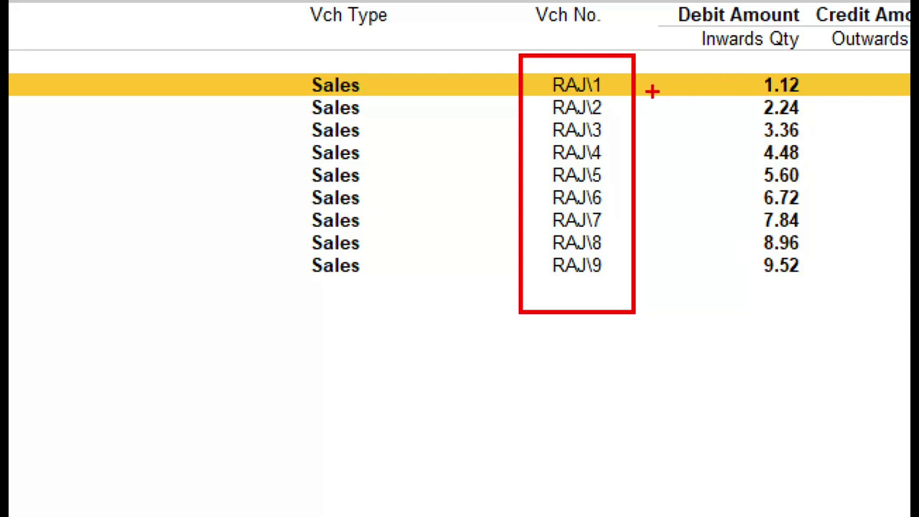
{"action": "left_click_drag", "start_coordinate": [648, 86], "coordinate": [700, 92]}
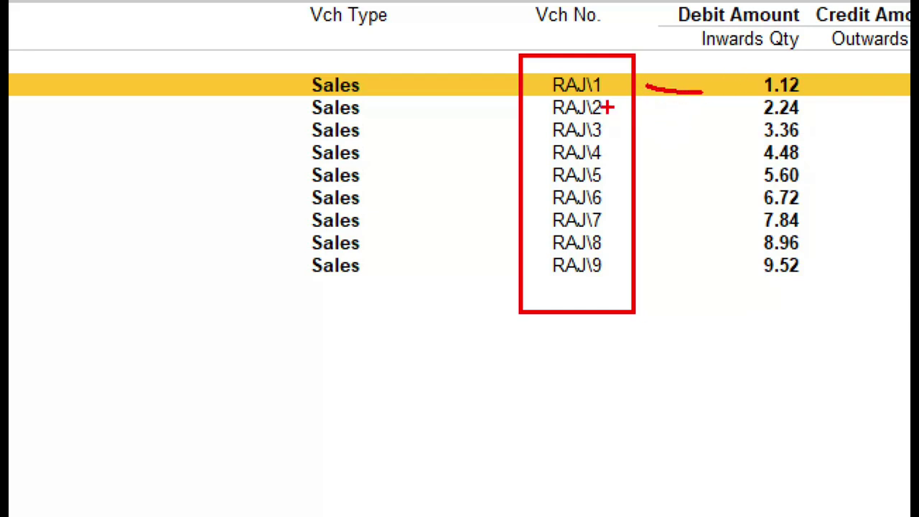
{"action": "left_click", "coordinate": [744, 89]}
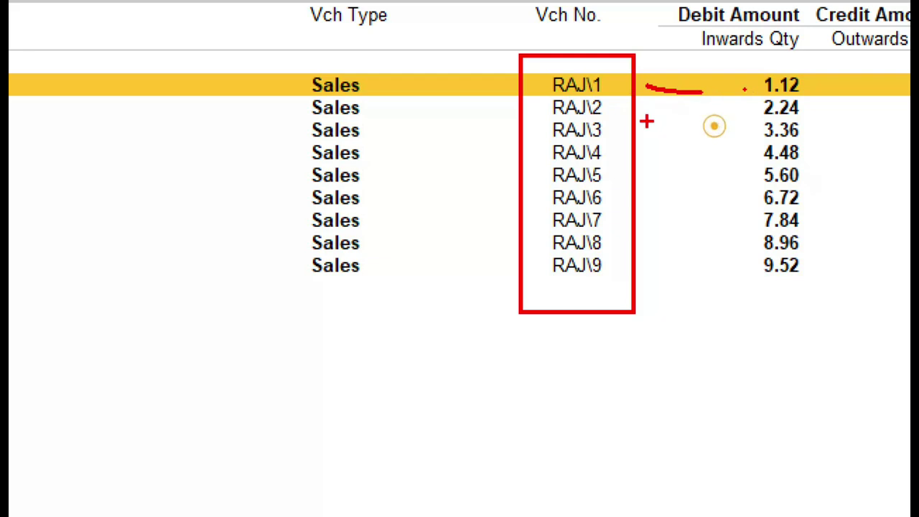
{"action": "left_click_drag", "start_coordinate": [607, 112], "coordinate": [645, 111]}
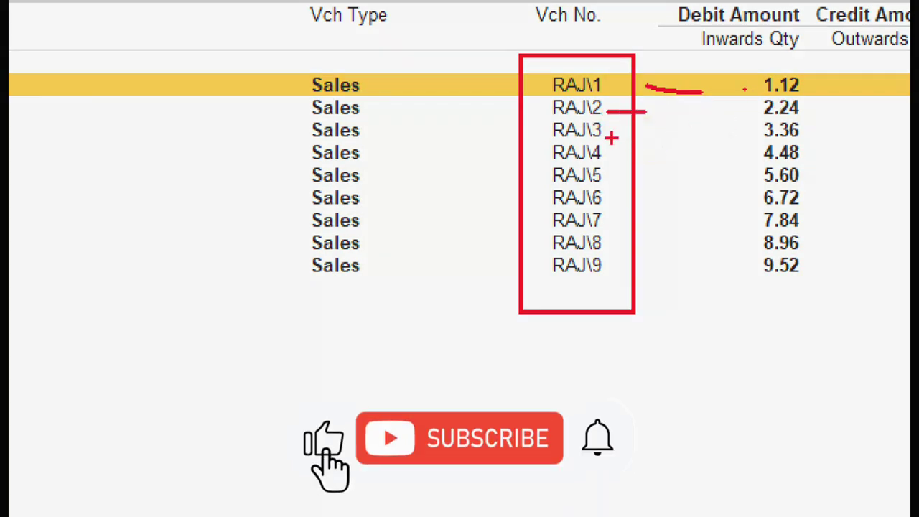
{"action": "left_click_drag", "start_coordinate": [617, 266], "coordinate": [746, 270]}
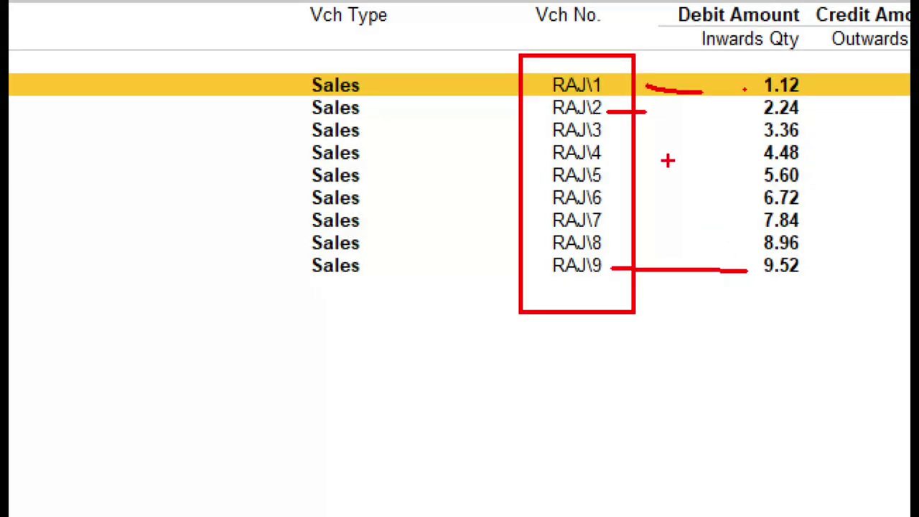
{"action": "mouse_move", "coordinate": [539, 133]}
{"action": "left_mouse_down"}
{"action": "mouse_move", "coordinate": [609, 163]}
{"action": "mouse_move", "coordinate": [760, 167]}
{"action": "mouse_move", "coordinate": [831, 140]}
{"action": "mouse_move", "coordinate": [524, 138]}
{"action": "left_mouse_up"}
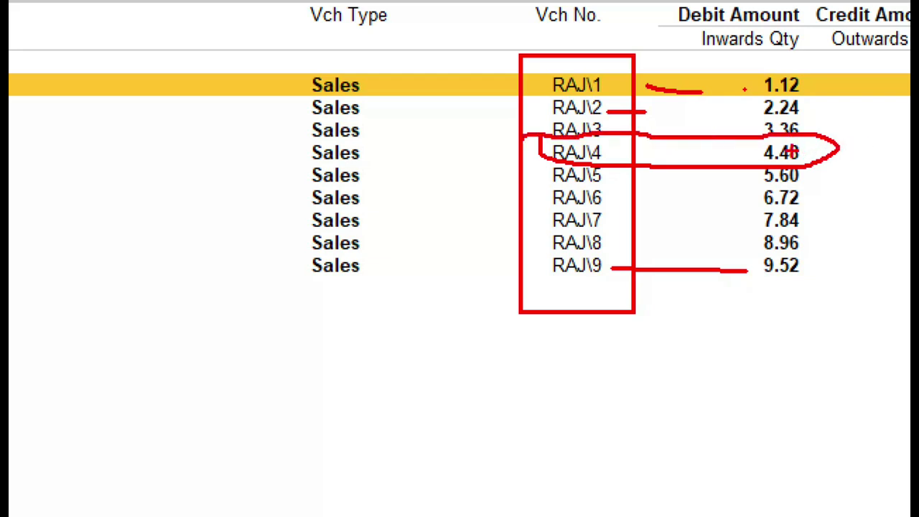
{"action": "mouse_move", "coordinate": [608, 174]}
{"action": "left_mouse_down"}
{"action": "mouse_move", "coordinate": [752, 257]}
{"action": "mouse_move", "coordinate": [755, 247]}
{"action": "left_mouse_up"}
{"action": "mouse_move", "coordinate": [526, 153]}
{"action": "left_mouse_down"}
{"action": "mouse_move", "coordinate": [777, 340]}
{"action": "mouse_move", "coordinate": [800, 161]}
{"action": "mouse_move", "coordinate": [476, 172]}
{"action": "left_mouse_up"}
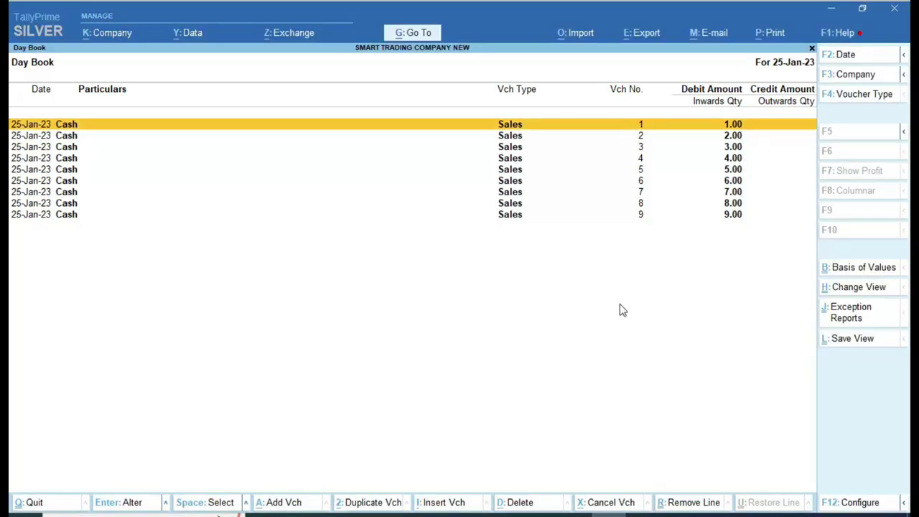
- Delete sales voucher number 4, with the amount 4.00, from the SMART TRADING COMPANY NEW Day Book
{"action": "key", "text": "Down"}
{"action": "key", "text": "Down"}
{"action": "key", "text": "Down"}
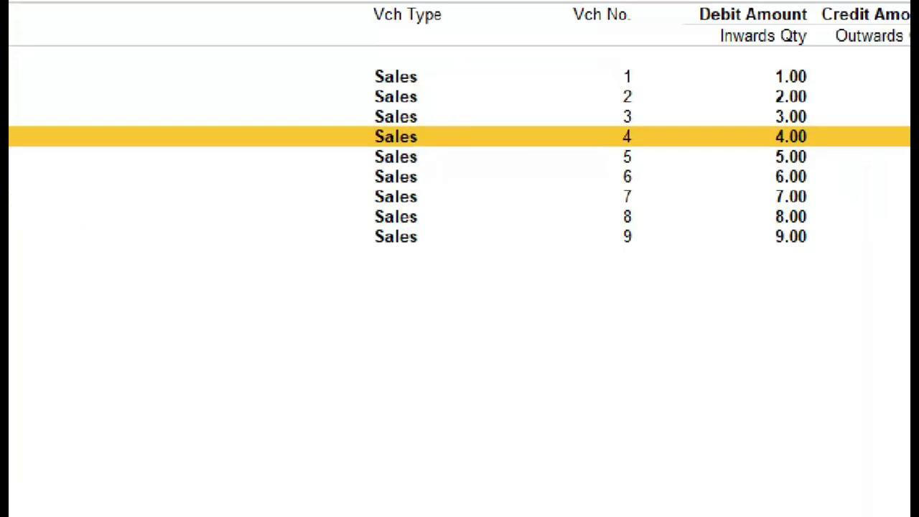
{"action": "left_click_drag", "start_coordinate": [620, 117], "coordinate": [627, 152]}
{"action": "left_click_drag", "start_coordinate": [537, 113], "coordinate": [811, 276]}
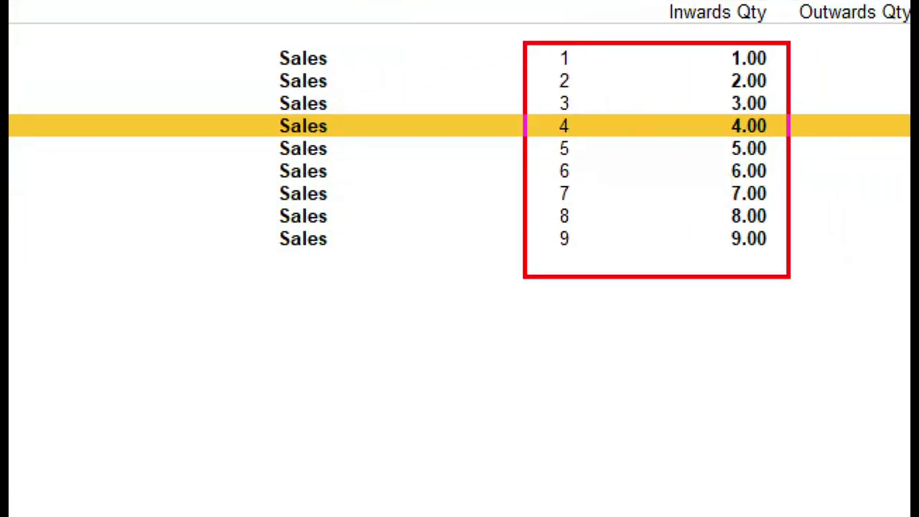
{"action": "left_click_drag", "start_coordinate": [580, 237], "coordinate": [716, 239]}
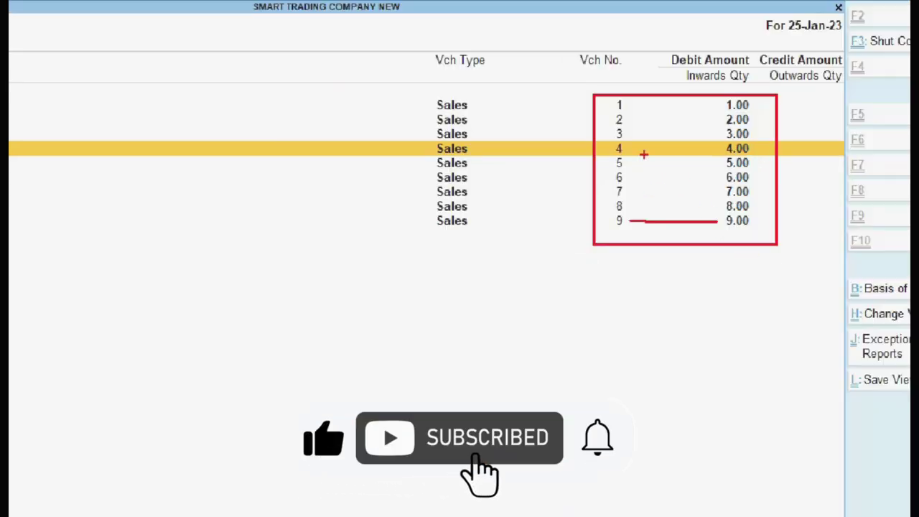
{"action": "key", "text": "Escape"}
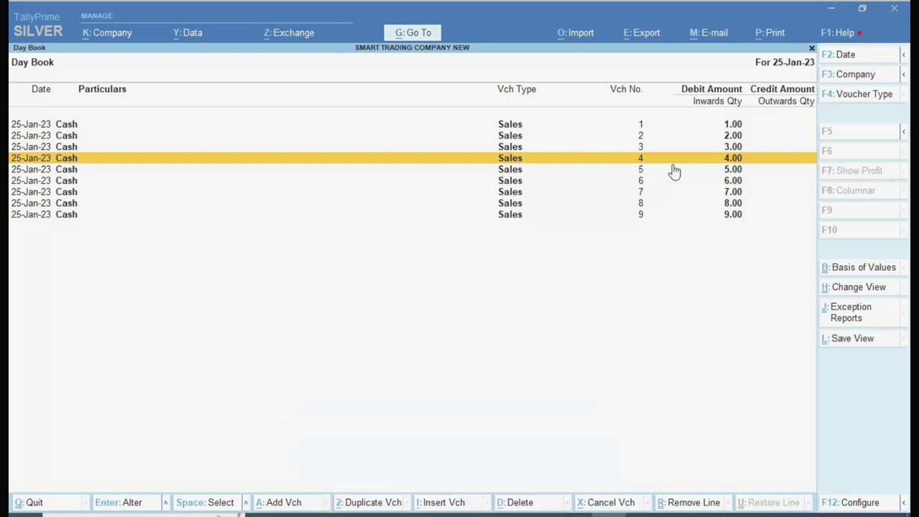
{"action": "key", "text": "alt+d"}
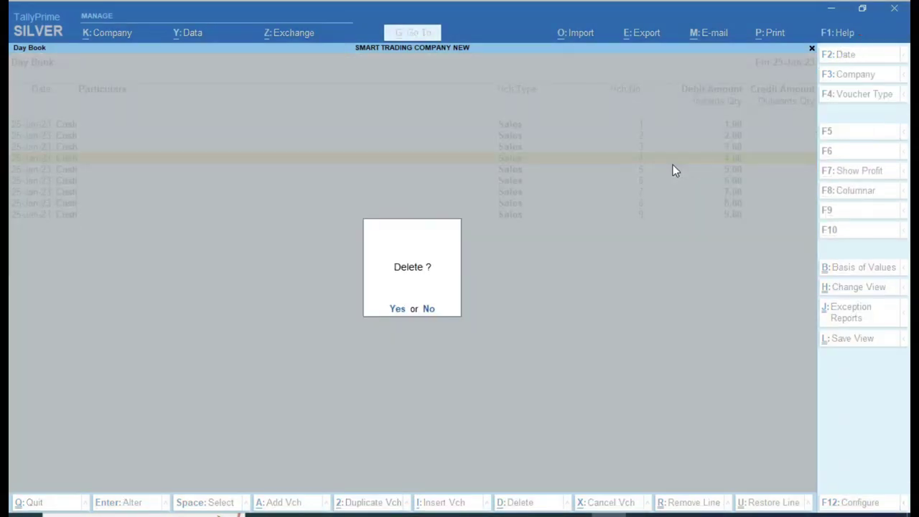
{"action": "key", "text": "y"}
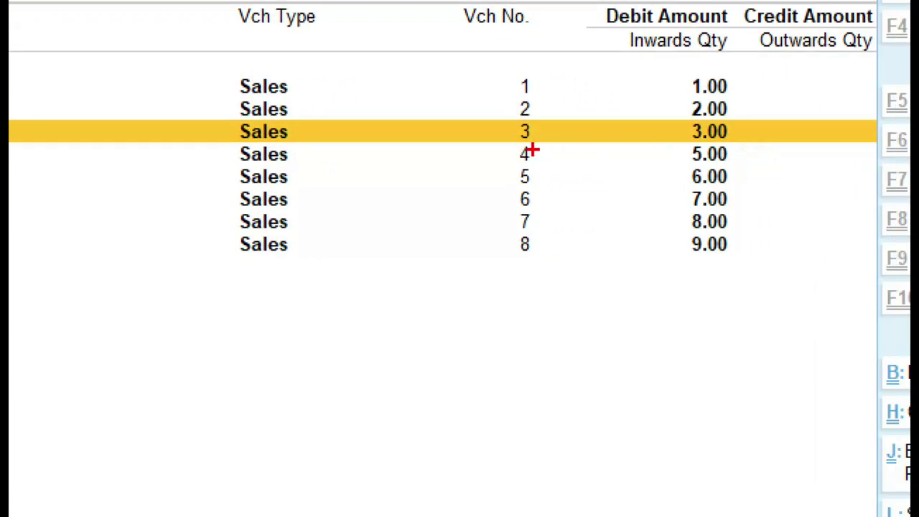
- Compare sales voucher numbers 4 to 8 with their debit amounts in the SMART TRADING COMPANY NEW Day Book after the deletion
{"action": "mouse_move", "coordinate": [501, 138]}
{"action": "left_mouse_down"}
{"action": "mouse_move", "coordinate": [542, 160]}
{"action": "mouse_move", "coordinate": [515, 136]}
{"action": "left_mouse_up"}
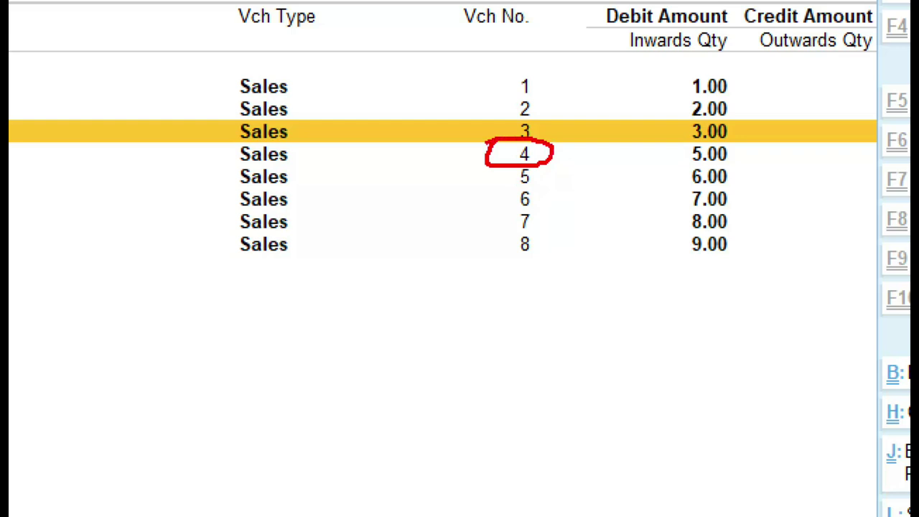
{"action": "mouse_move", "coordinate": [683, 143]}
{"action": "left_mouse_down"}
{"action": "mouse_move", "coordinate": [677, 155]}
{"action": "mouse_move", "coordinate": [726, 170]}
{"action": "mouse_move", "coordinate": [730, 144]}
{"action": "mouse_move", "coordinate": [695, 144]}
{"action": "left_mouse_up"}
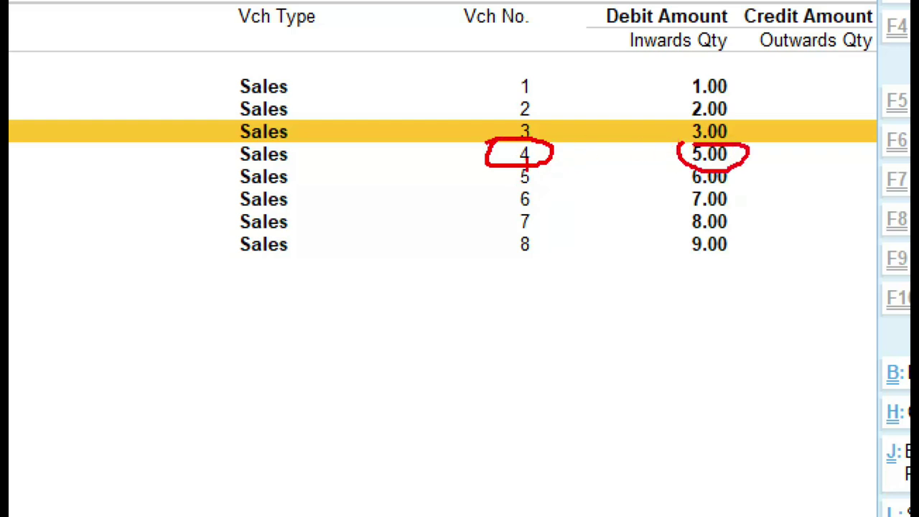
{"action": "left_click_drag", "start_coordinate": [542, 157], "coordinate": [655, 157]}
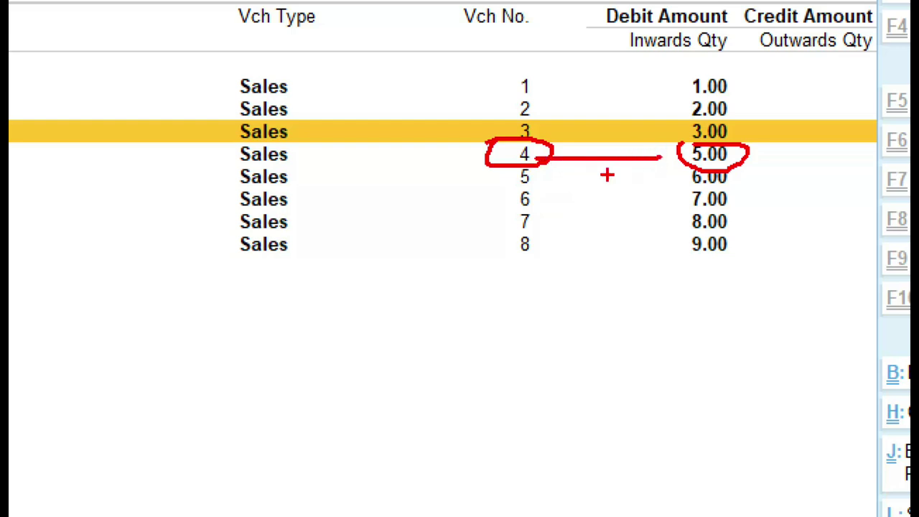
{"action": "left_click_drag", "start_coordinate": [545, 179], "coordinate": [637, 179]}
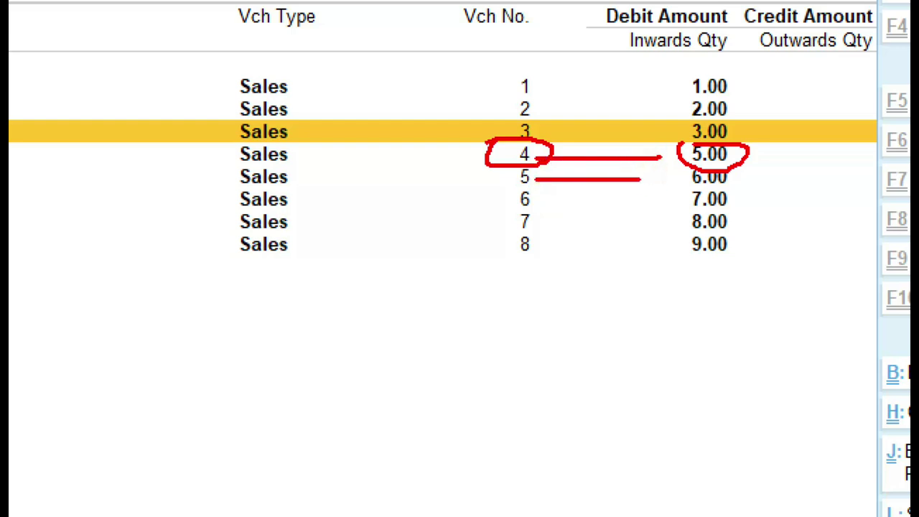
{"action": "left_click_drag", "start_coordinate": [535, 199], "coordinate": [670, 199]}
{"action": "left_click_drag", "start_coordinate": [549, 224], "coordinate": [700, 222]}
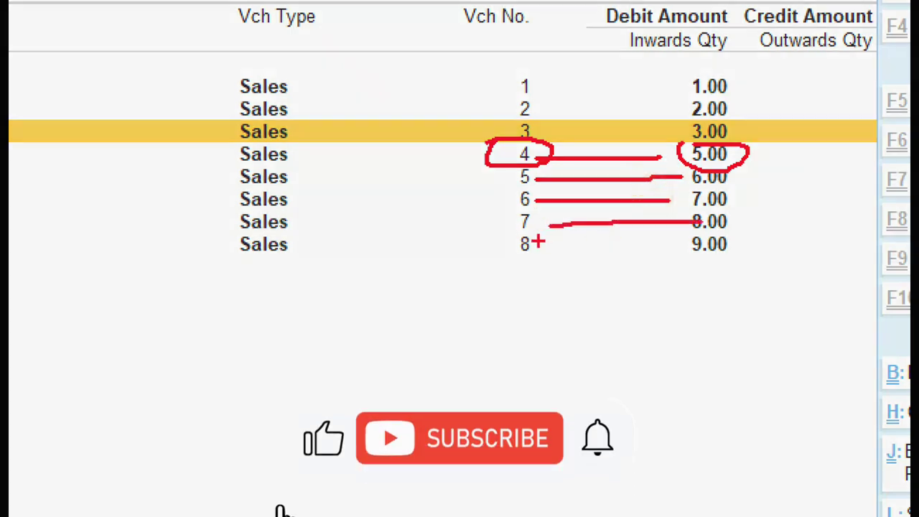
{"action": "left_click_drag", "start_coordinate": [538, 244], "coordinate": [689, 246]}
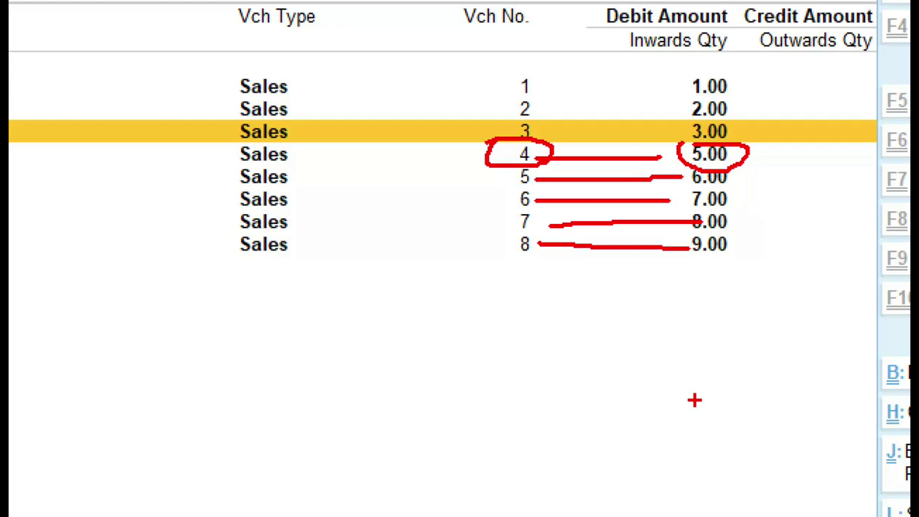
{"action": "key", "text": "Escape"}
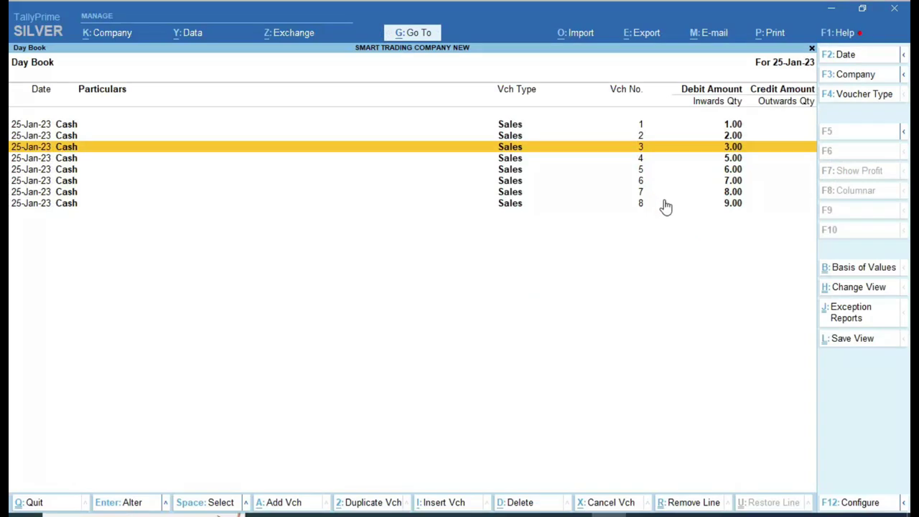
- Recheck sales voucher number 4 against its debit amount and match numbers 5 to 8 with the amounts one row above each
{"action": "key", "text": "ctrl+1"}
{"action": "left_click", "coordinate": [641, 130]}
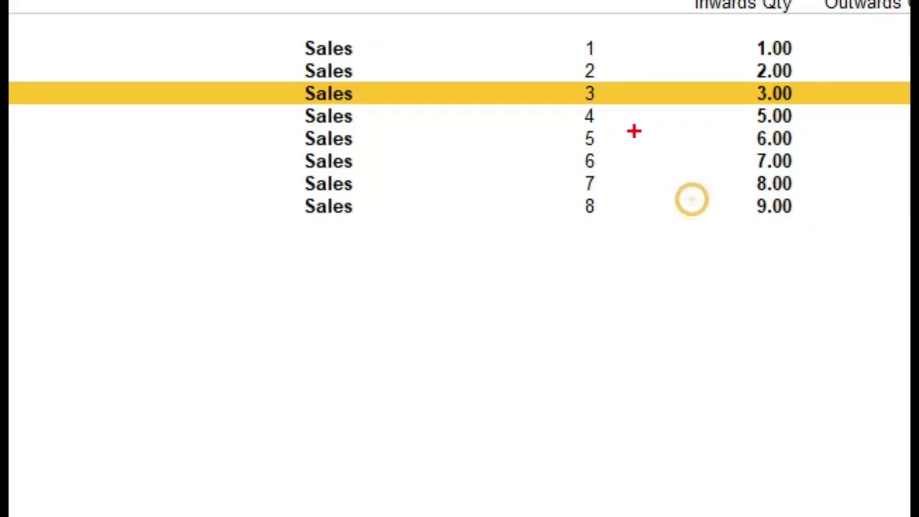
{"action": "mouse_move", "coordinate": [591, 104]}
{"action": "left_mouse_down"}
{"action": "mouse_move", "coordinate": [574, 106]}
{"action": "mouse_move", "coordinate": [598, 141]}
{"action": "mouse_move", "coordinate": [604, 109]}
{"action": "mouse_move", "coordinate": [747, 115]}
{"action": "mouse_move", "coordinate": [750, 125]}
{"action": "left_mouse_up"}
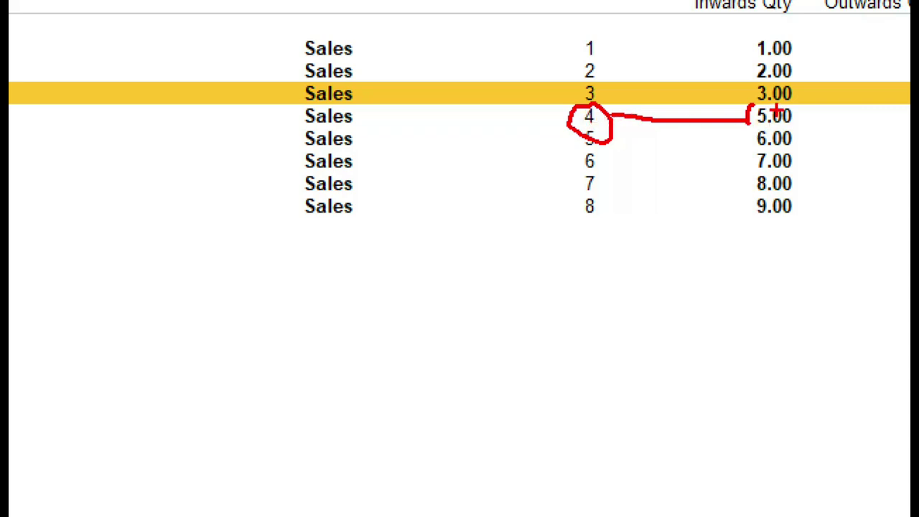
{"action": "mouse_move", "coordinate": [748, 123]}
{"action": "left_mouse_down"}
{"action": "mouse_move", "coordinate": [772, 138]}
{"action": "mouse_move", "coordinate": [792, 107]}
{"action": "mouse_move", "coordinate": [798, 119]}
{"action": "left_mouse_up"}
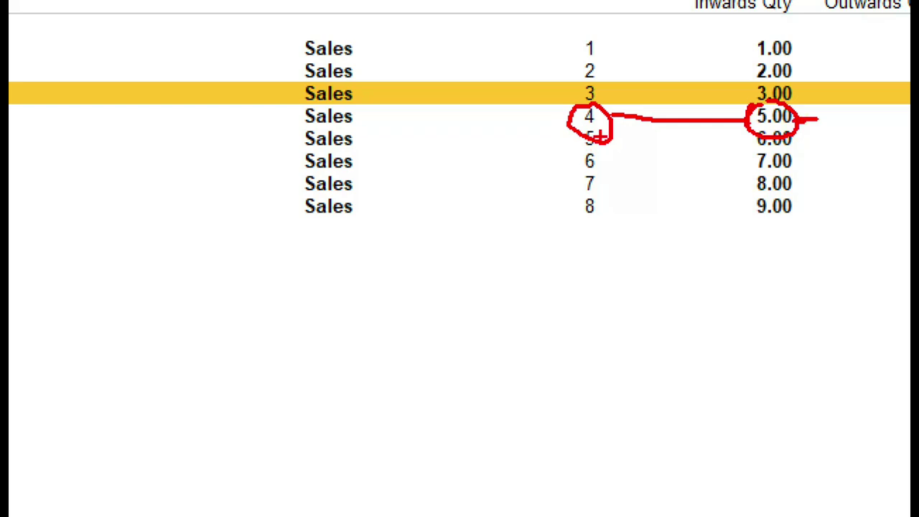
{"action": "key", "text": "e"}
{"action": "left_click_drag", "start_coordinate": [601, 138], "coordinate": [726, 108]}
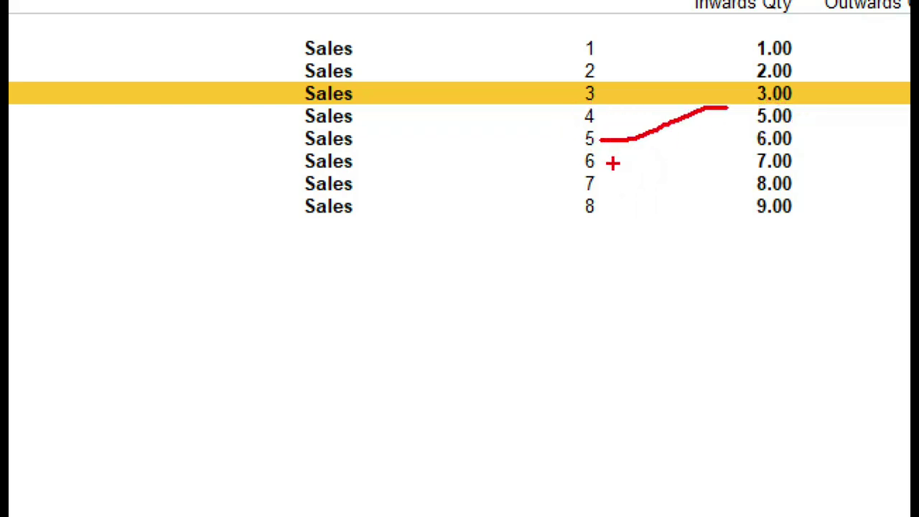
{"action": "left_click_drag", "start_coordinate": [596, 163], "coordinate": [729, 131]}
{"action": "left_click_drag", "start_coordinate": [603, 184], "coordinate": [739, 159]}
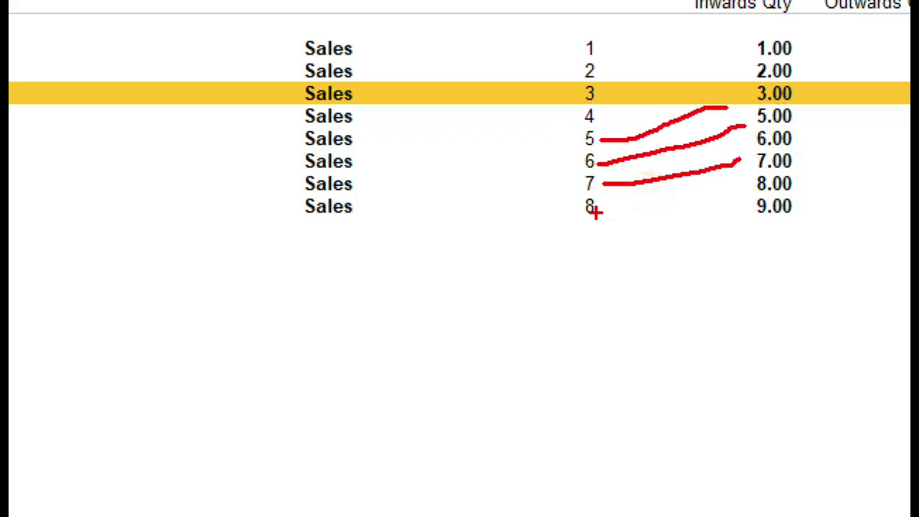
{"action": "left_click_drag", "start_coordinate": [605, 213], "coordinate": [749, 179]}
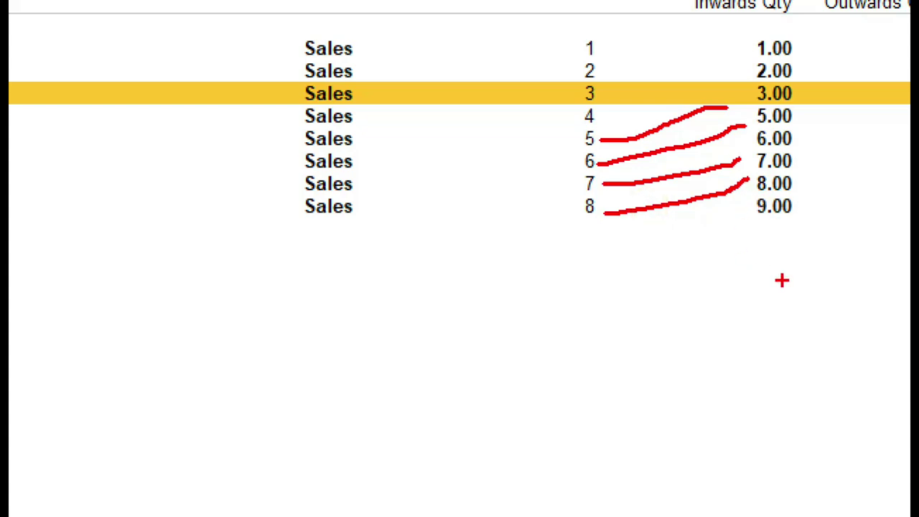
{"action": "key", "text": "Escape"}
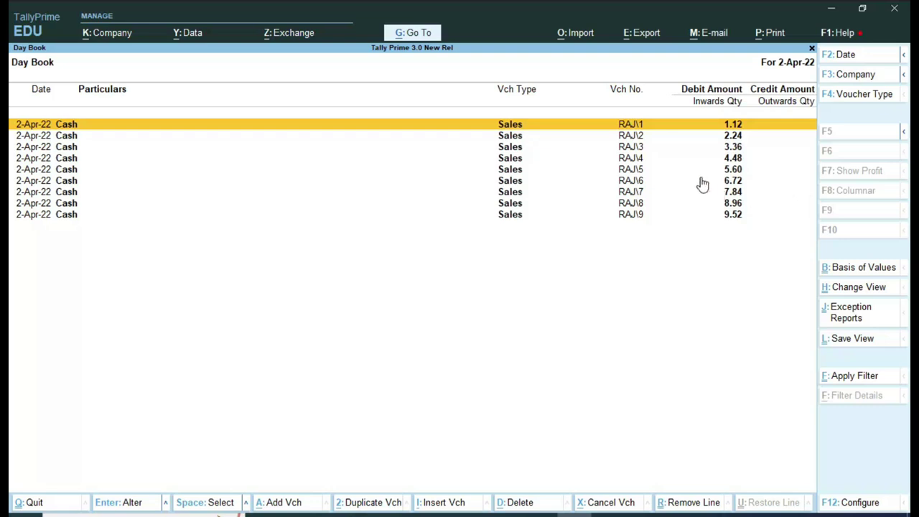
- Select sales voucher RAJ\4 in the Tally Prime 3.0 New Rel Day Book and compare RAJ\1, RAJ\2, RAJ\3 and RAJ\9 with their debit amounts
{"action": "key", "text": "Down"}
{"action": "key", "text": "Down"}
{"action": "key", "text": "Down"}
{"action": "key", "text": "ctrl"}
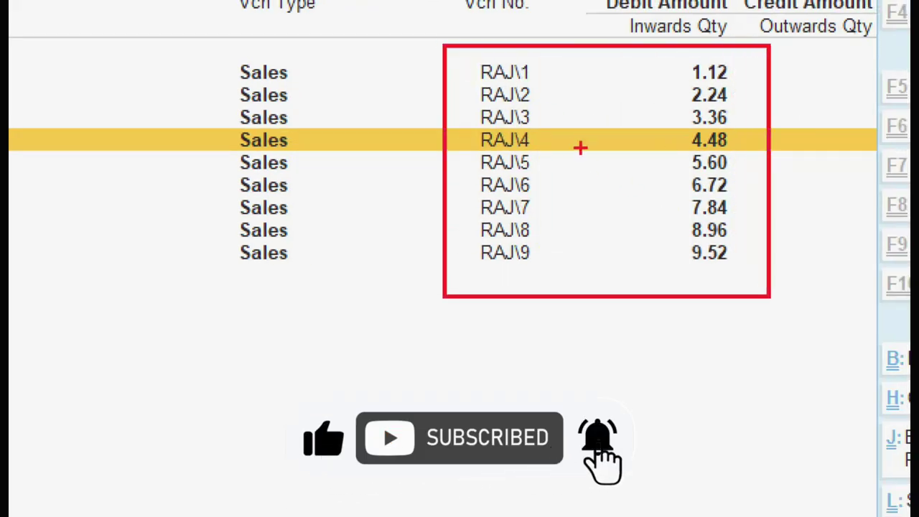
{"action": "left_click_drag", "start_coordinate": [539, 70], "coordinate": [688, 70]}
{"action": "left_click_drag", "start_coordinate": [538, 95], "coordinate": [692, 95]}
{"action": "left_click_drag", "start_coordinate": [535, 117], "coordinate": [684, 117]}
{"action": "left_click_drag", "start_coordinate": [538, 252], "coordinate": [666, 252]}
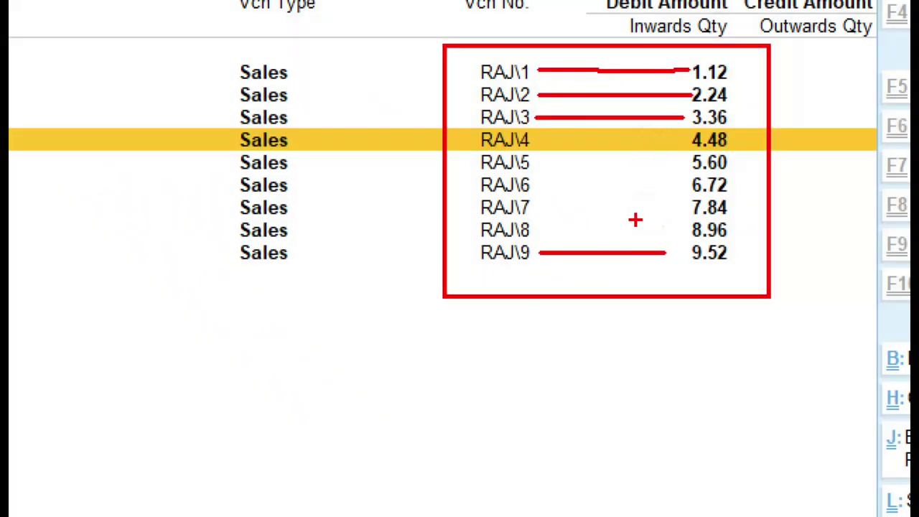
{"action": "mouse_move", "coordinate": [458, 113]}
{"action": "left_mouse_down"}
{"action": "mouse_move", "coordinate": [452, 147]}
{"action": "mouse_move", "coordinate": [595, 156]}
{"action": "mouse_move", "coordinate": [815, 137]}
{"action": "mouse_move", "coordinate": [586, 128]}
{"action": "mouse_move", "coordinate": [463, 142]}
{"action": "left_mouse_up"}
{"action": "key", "text": "Escape"}
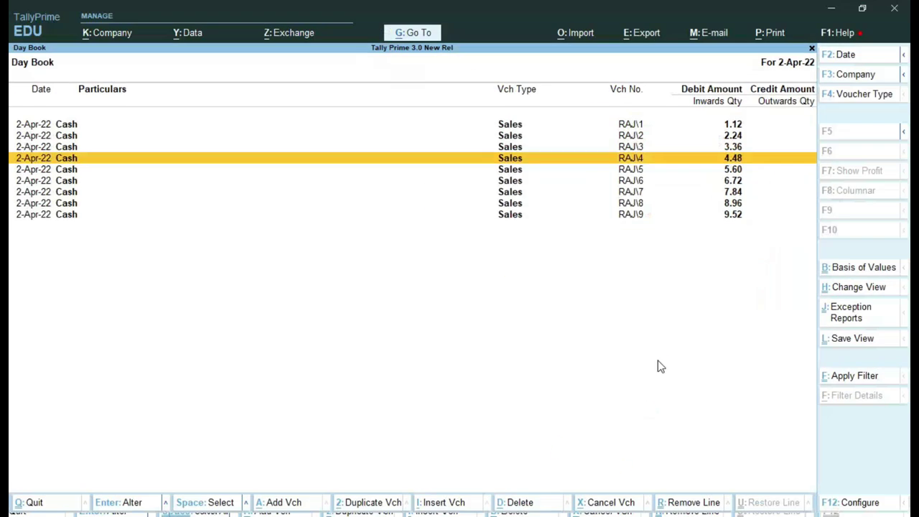
- Switch to the SMART TRADING COMPANY NEW Day Book and examine the full sequence of sales voucher numbers
{"action": "mouse_move", "coordinate": [572, 514]}
{"action": "left_click", "coordinate": [572, 466]}
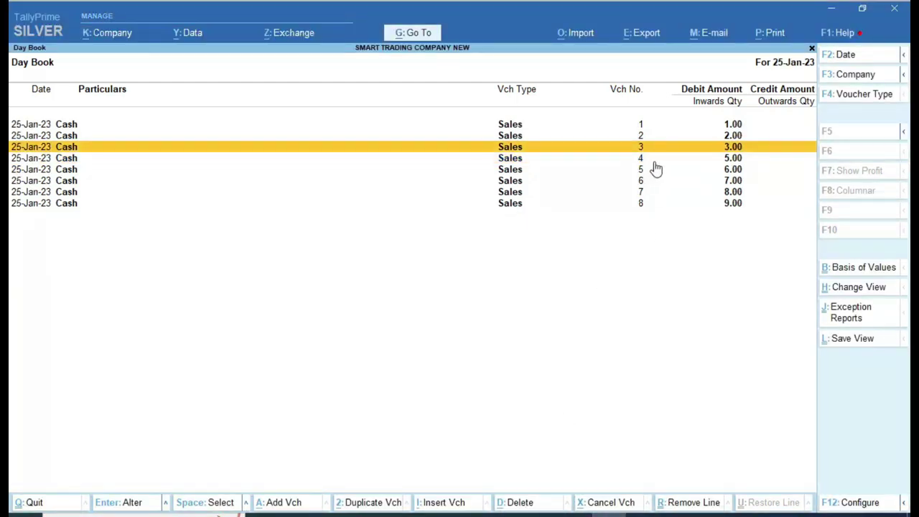
{"action": "key", "text": "ctrl+1"}
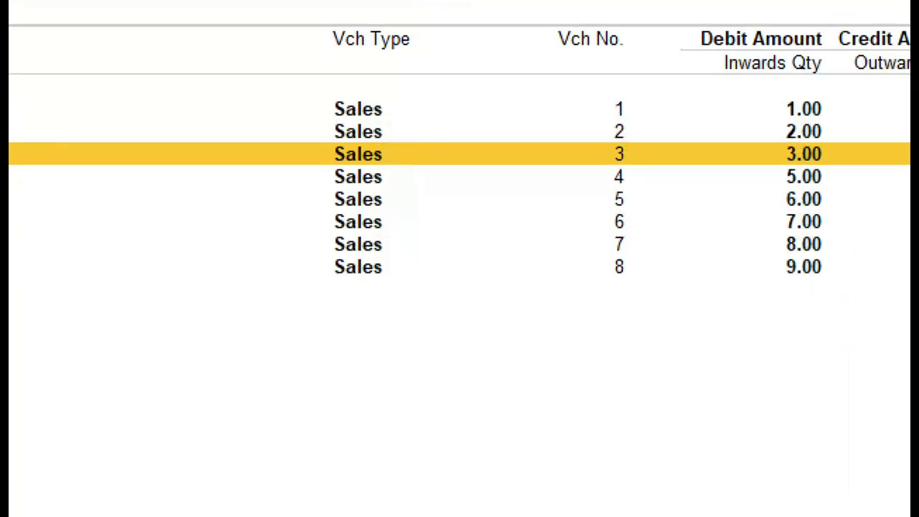
{"action": "left_click", "coordinate": [663, 139]}
{"action": "mouse_move", "coordinate": [585, 89]}
{"action": "left_mouse_down"}
{"action": "mouse_move", "coordinate": [580, 233]}
{"action": "mouse_move", "coordinate": [687, 236]}
{"action": "mouse_move", "coordinate": [582, 95]}
{"action": "left_mouse_up"}
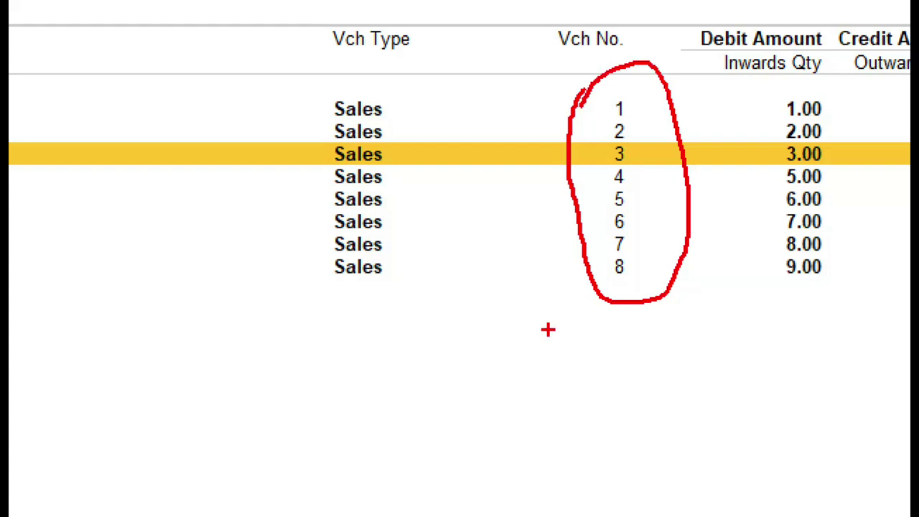
- Return to the Tally Prime 3.0 New Rel Day Book and delete sales voucher RAJ\4
{"action": "key", "text": "Escape"}
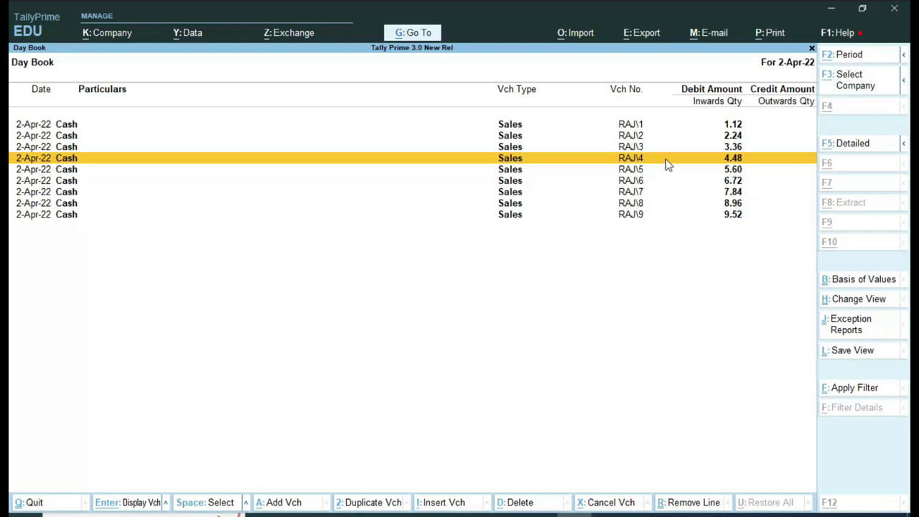
{"action": "key", "text": "alt+d"}
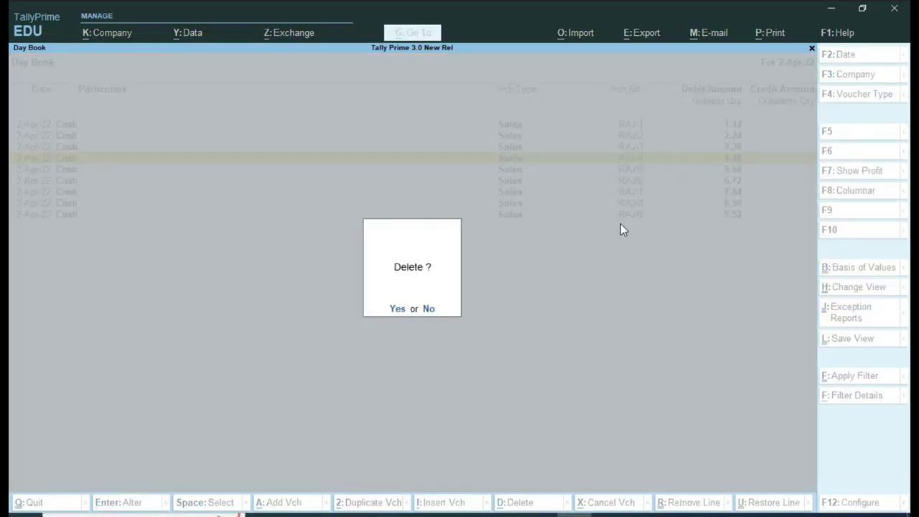
{"action": "key", "text": "Return"}
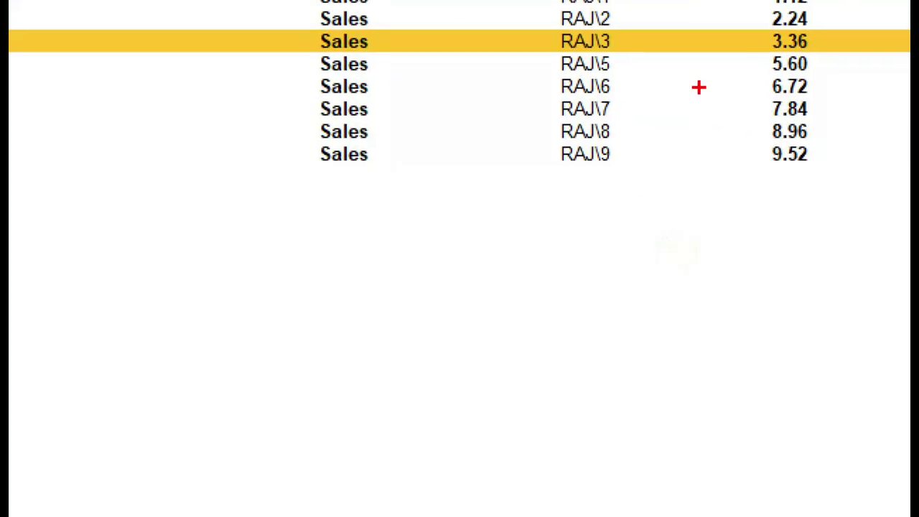
- Compare every remaining RAJ-prefixed voucher number with its debit amount and check the sequence around the deleted voucher
{"action": "key", "text": "ctrl"}
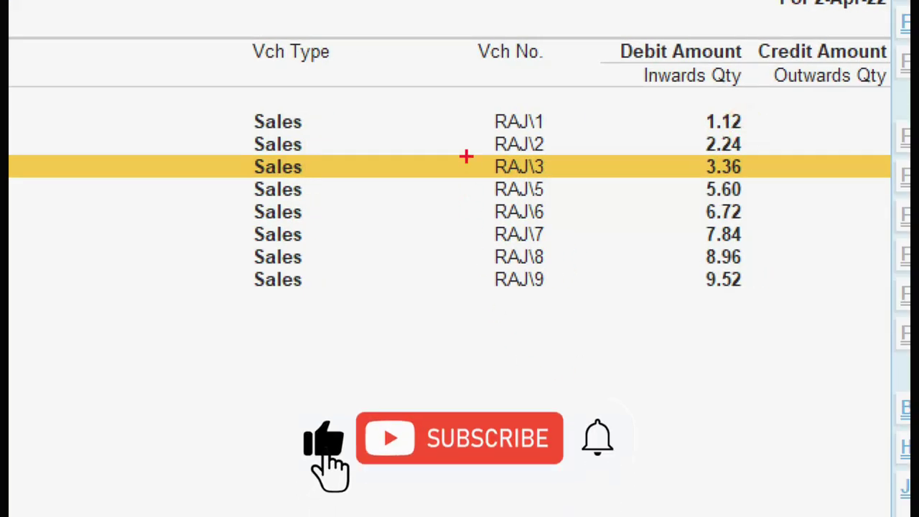
{"action": "left_click_drag", "start_coordinate": [551, 121], "coordinate": [697, 122]}
{"action": "left_click_drag", "start_coordinate": [544, 149], "coordinate": [693, 149]}
{"action": "left_click_drag", "start_coordinate": [550, 166], "coordinate": [706, 165]}
{"action": "left_click_drag", "start_coordinate": [546, 191], "coordinate": [694, 192]}
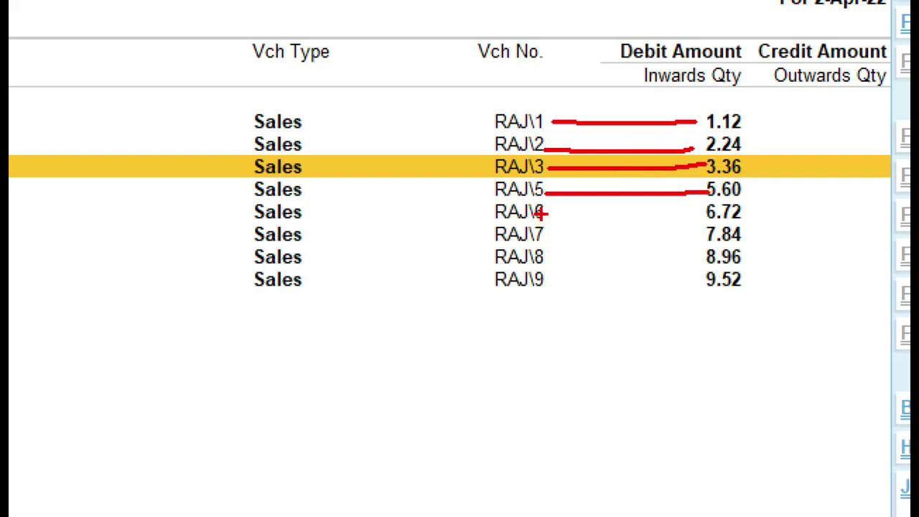
{"action": "left_click_drag", "start_coordinate": [543, 212], "coordinate": [707, 211]}
{"action": "left_click_drag", "start_coordinate": [545, 234], "coordinate": [717, 233]}
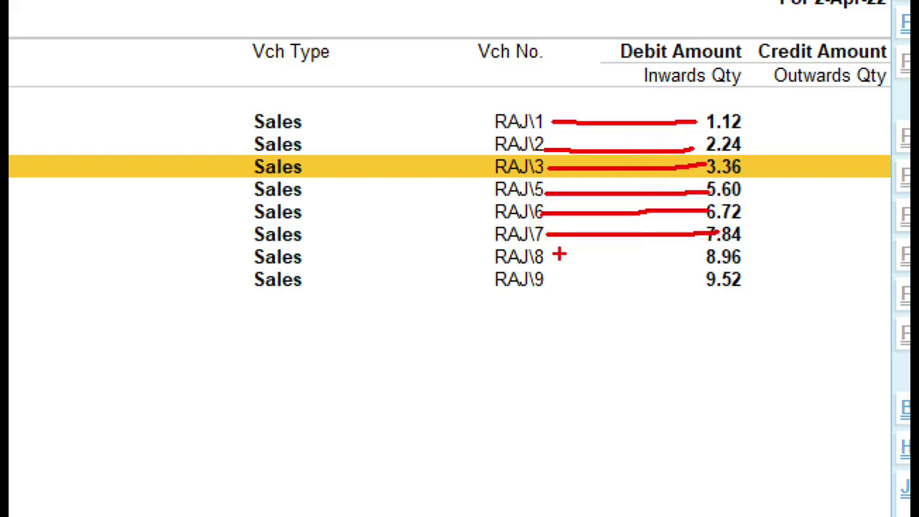
{"action": "left_click_drag", "start_coordinate": [546, 257], "coordinate": [710, 255]}
{"action": "left_click_drag", "start_coordinate": [546, 280], "coordinate": [698, 281]}
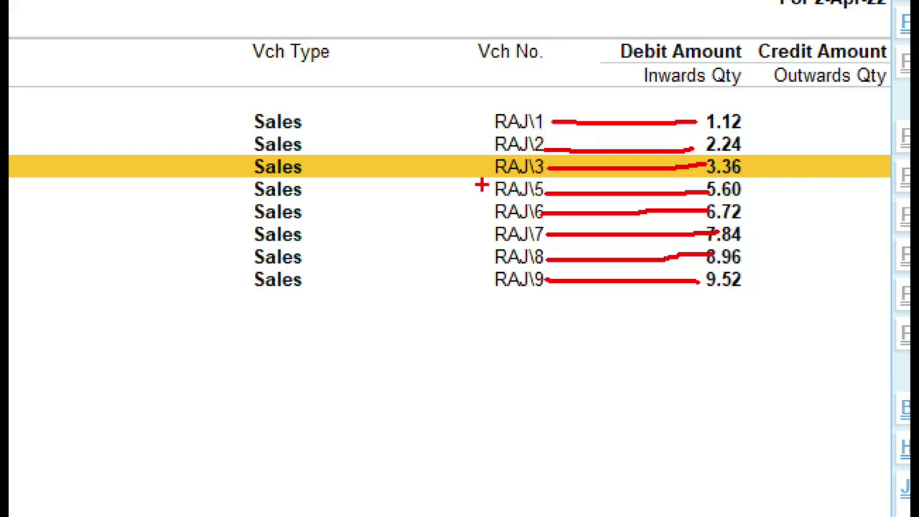
{"action": "mouse_move", "coordinate": [474, 179]}
{"action": "left_mouse_down"}
{"action": "mouse_move", "coordinate": [504, 313]}
{"action": "mouse_move", "coordinate": [588, 252]}
{"action": "mouse_move", "coordinate": [544, 185]}
{"action": "mouse_move", "coordinate": [472, 181]}
{"action": "left_mouse_up"}
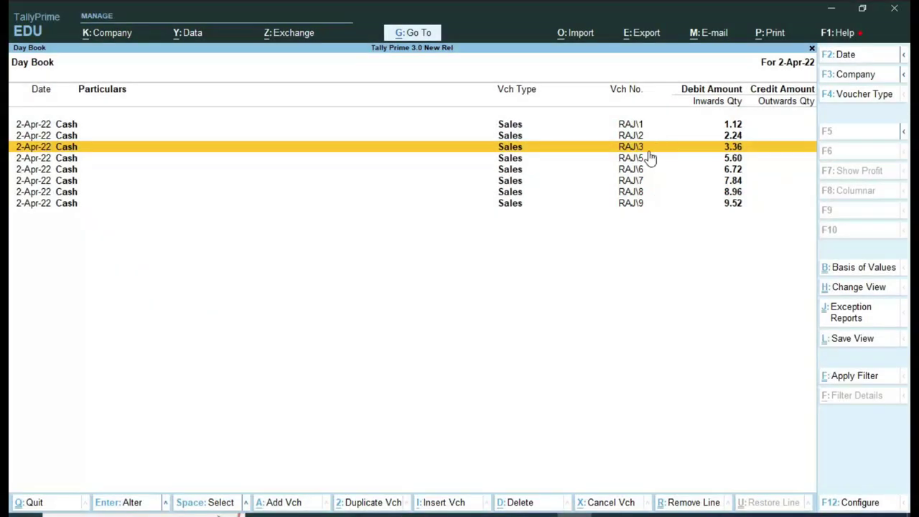
- Close the Day Book and open a new sales voucher from the Gateway of Tally
{"action": "key", "text": "Escape"}
{"action": "key", "text": "Down"}
{"action": "key", "text": "Down"}
{"action": "key", "text": "Down"}
{"action": "key", "text": "Down"}
{"action": "key", "text": "Down"}
{"action": "key", "text": "Return"}
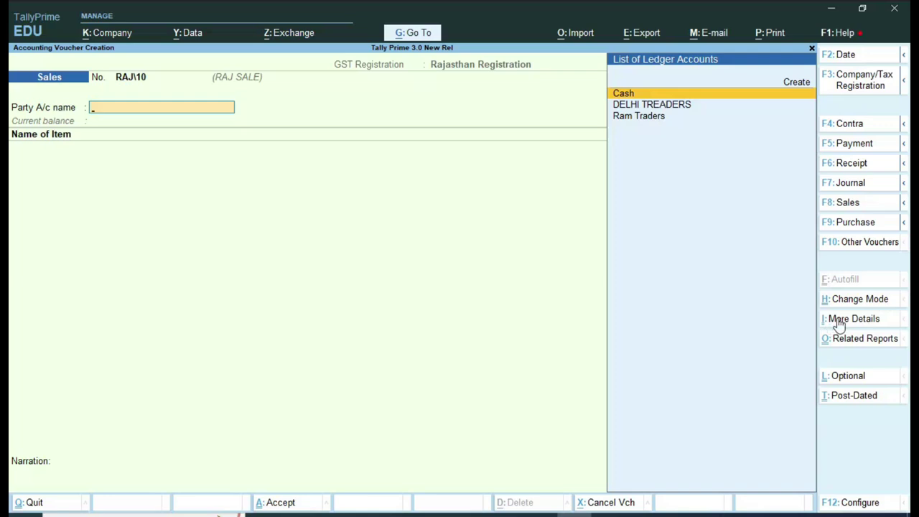
{"action": "key", "text": "ctrl"}
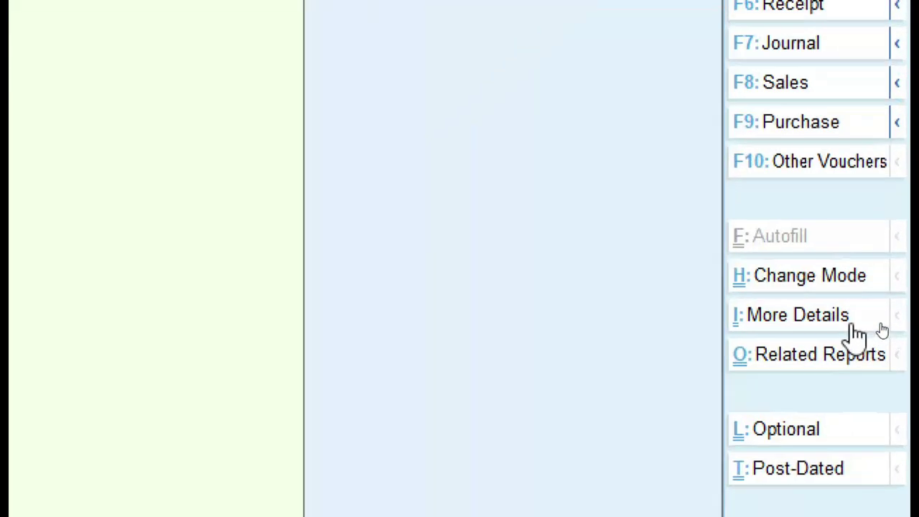
{"action": "left_click", "coordinate": [878, 322]}
{"action": "key", "text": "Escape"}
{"action": "key", "text": "Escape"}
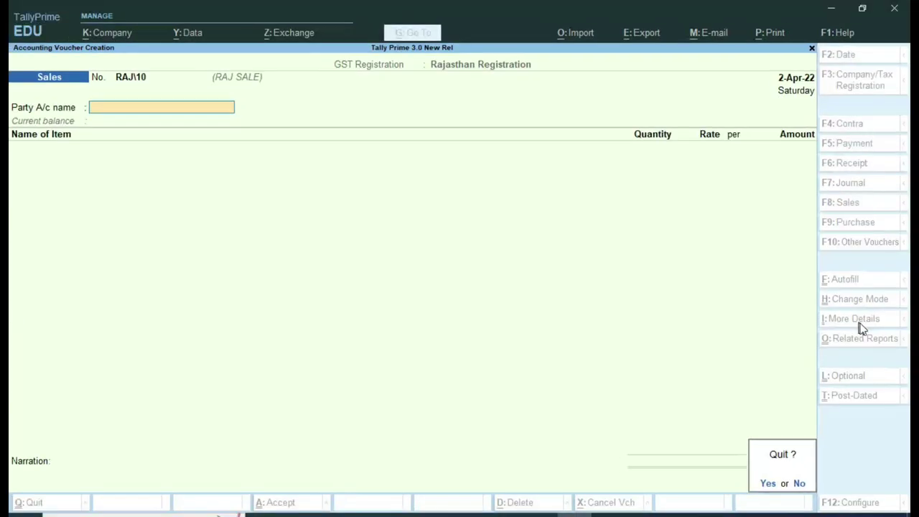
{"action": "key", "text": "y"}
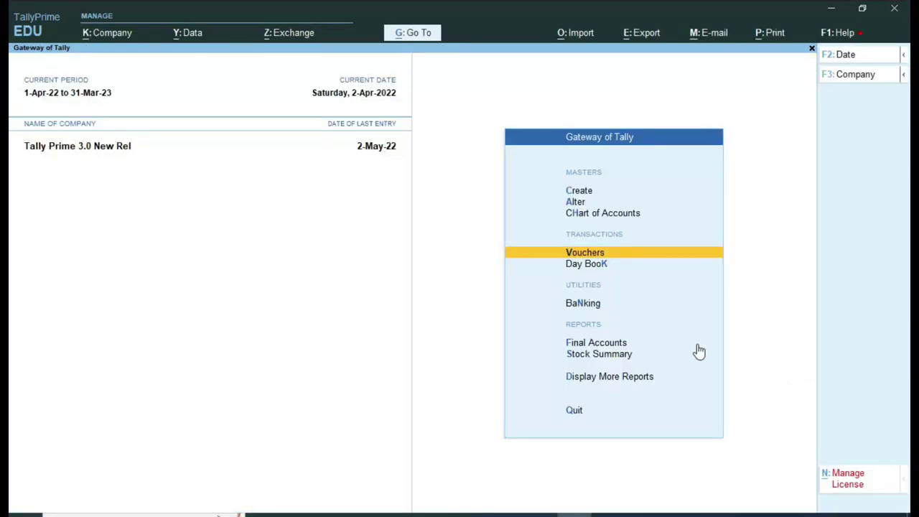
{"action": "key", "text": "Return"}
- Open the Voucher No. Details of the new sales voucher to display its series names and numbering methods
{"action": "left_click", "coordinate": [871, 325]}
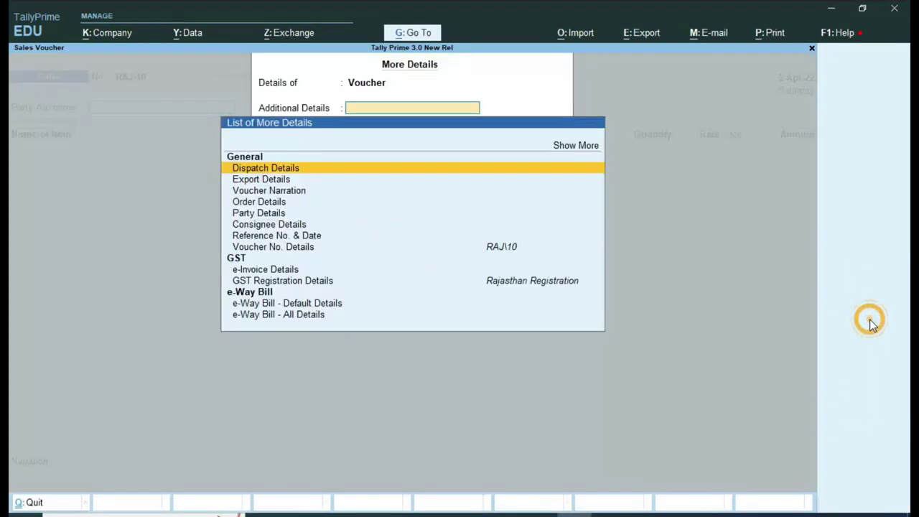
{"action": "key", "text": "Down"}
{"action": "key", "text": "Down"}
{"action": "key", "text": "Down"}
{"action": "key", "text": "Down"}
{"action": "key", "text": "Down"}
{"action": "key", "text": "Down"}
{"action": "key", "text": "Down"}
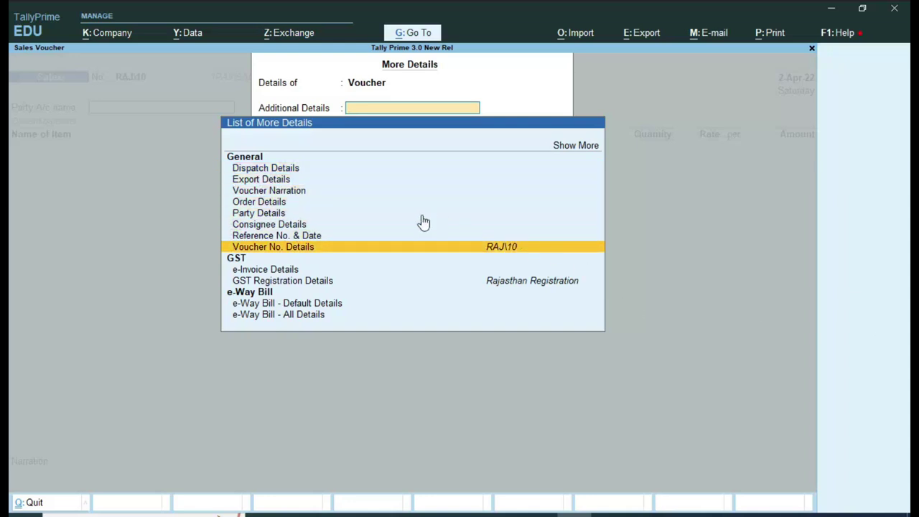
{"action": "left_click", "coordinate": [326, 250]}
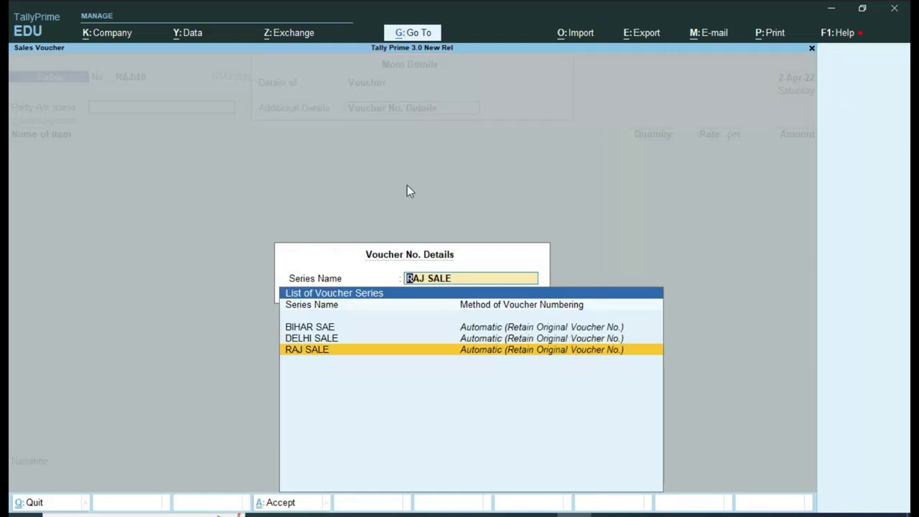
- Choose the RAJ SALE series for the new sales voucher and display its list of unused voucher numbers
{"action": "key", "text": "Up"}
{"action": "key", "text": "Up"}
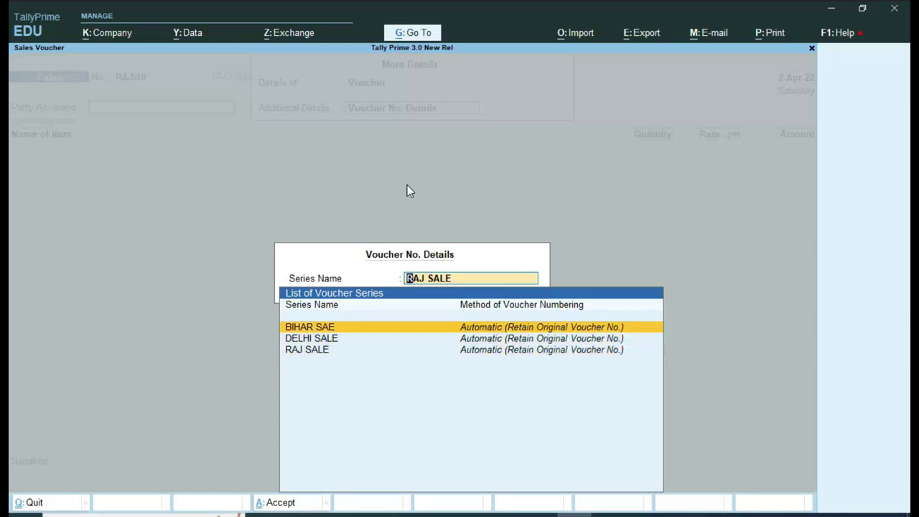
{"action": "key", "text": "Down"}
{"action": "key", "text": "Down"}
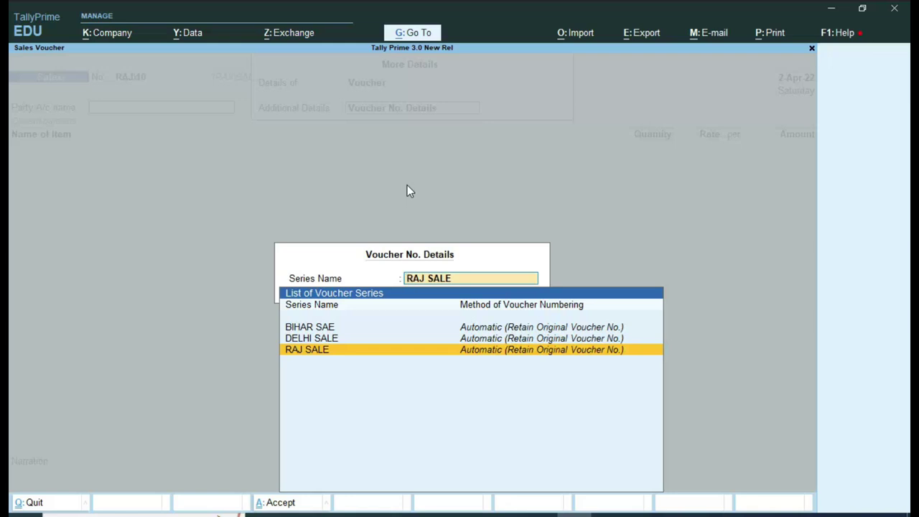
{"action": "key", "text": "Return"}
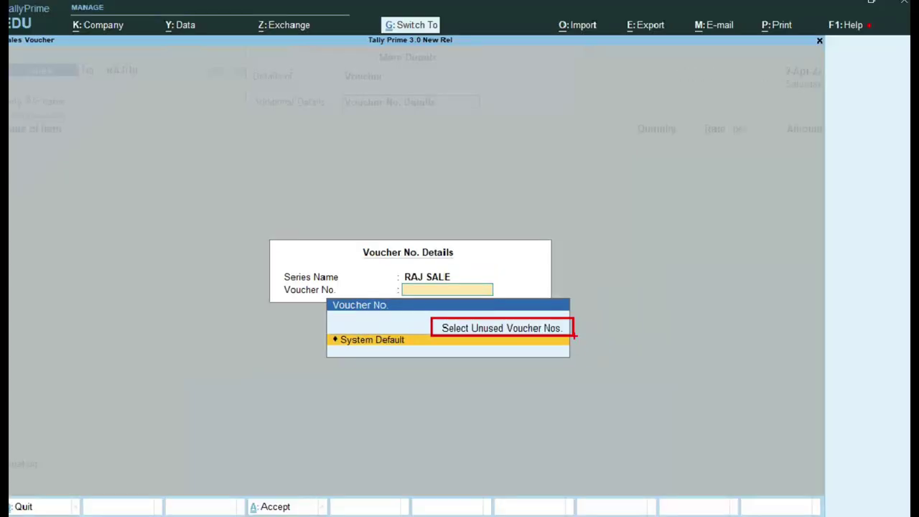
{"action": "left_click", "coordinate": [656, 326]}
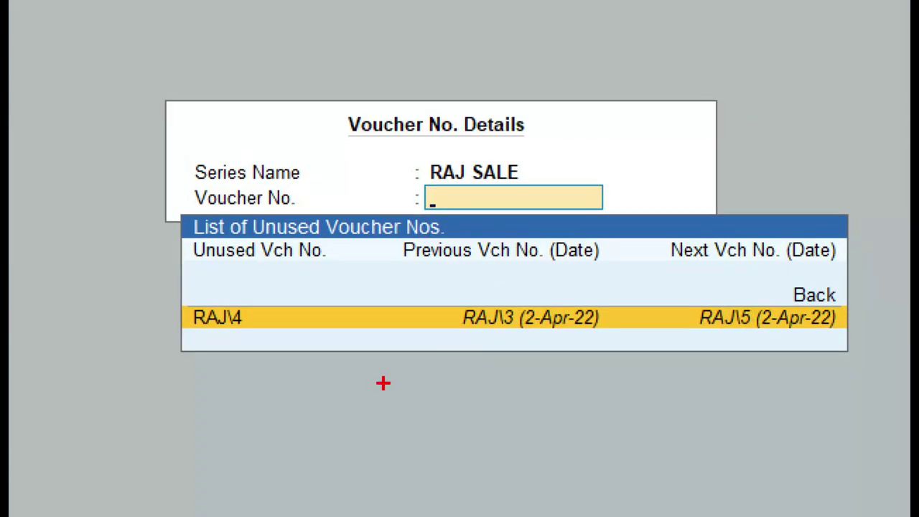
- Examine the unused voucher number alongside the previous and next voucher numbers and their dates
{"action": "mouse_move", "coordinate": [224, 269]}
{"action": "left_mouse_down"}
{"action": "mouse_move", "coordinate": [222, 394]}
{"action": "mouse_move", "coordinate": [11, 409]}
{"action": "left_mouse_up"}
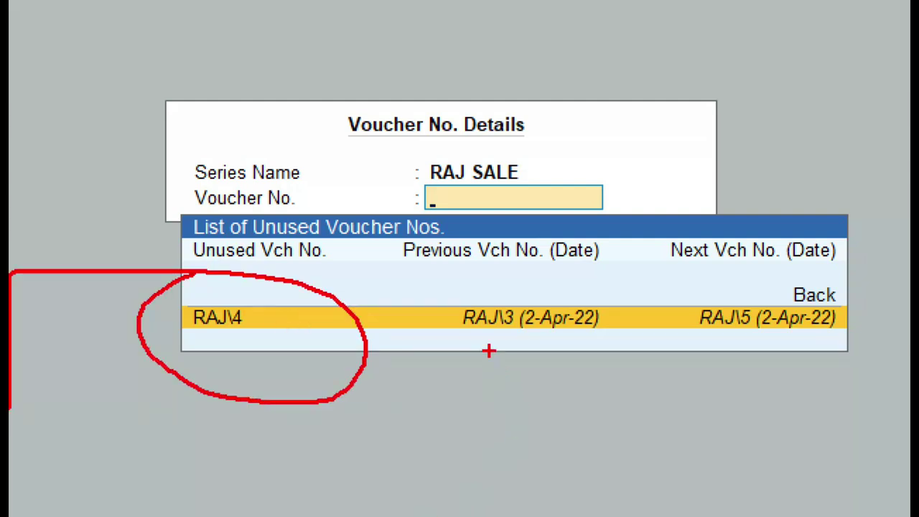
{"action": "left_click_drag", "start_coordinate": [414, 265], "coordinate": [600, 270]}
{"action": "mouse_move", "coordinate": [438, 293]}
{"action": "left_mouse_down"}
{"action": "mouse_move", "coordinate": [455, 354]}
{"action": "mouse_move", "coordinate": [521, 323]}
{"action": "mouse_move", "coordinate": [502, 290]}
{"action": "mouse_move", "coordinate": [518, 356]}
{"action": "mouse_move", "coordinate": [520, 298]}
{"action": "left_mouse_up"}
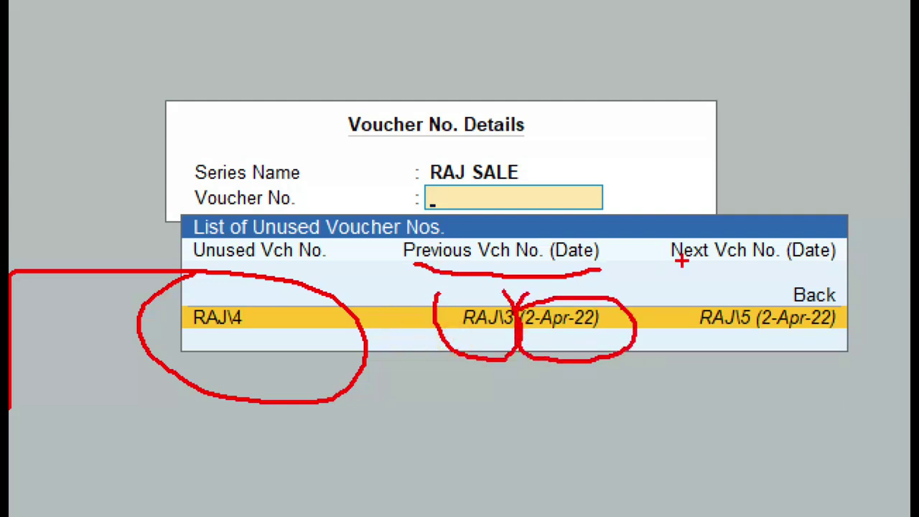
{"action": "left_click_drag", "start_coordinate": [666, 271], "coordinate": [845, 267]}
{"action": "mouse_move", "coordinate": [685, 291]}
{"action": "left_mouse_down"}
{"action": "mouse_move", "coordinate": [675, 346]}
{"action": "mouse_move", "coordinate": [759, 334]}
{"action": "mouse_move", "coordinate": [721, 287]}
{"action": "left_mouse_up"}
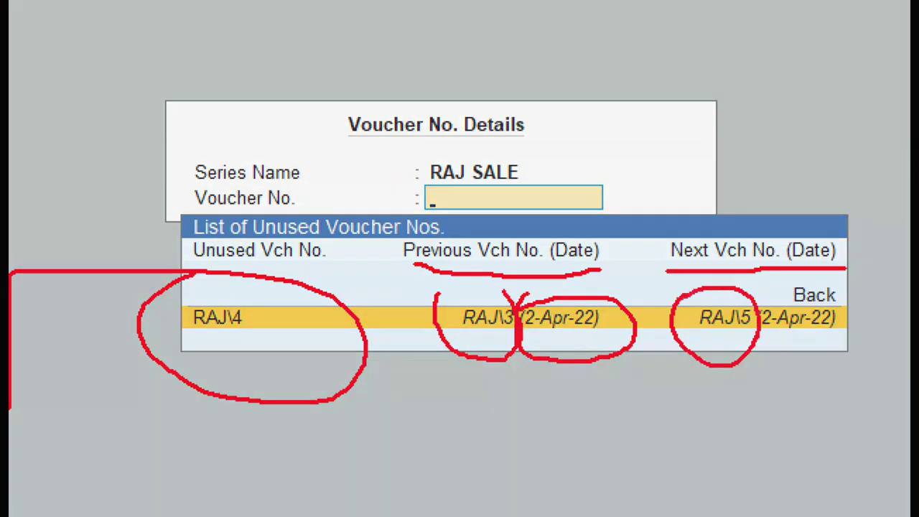
{"action": "left_click_drag", "start_coordinate": [771, 338], "coordinate": [875, 332]}
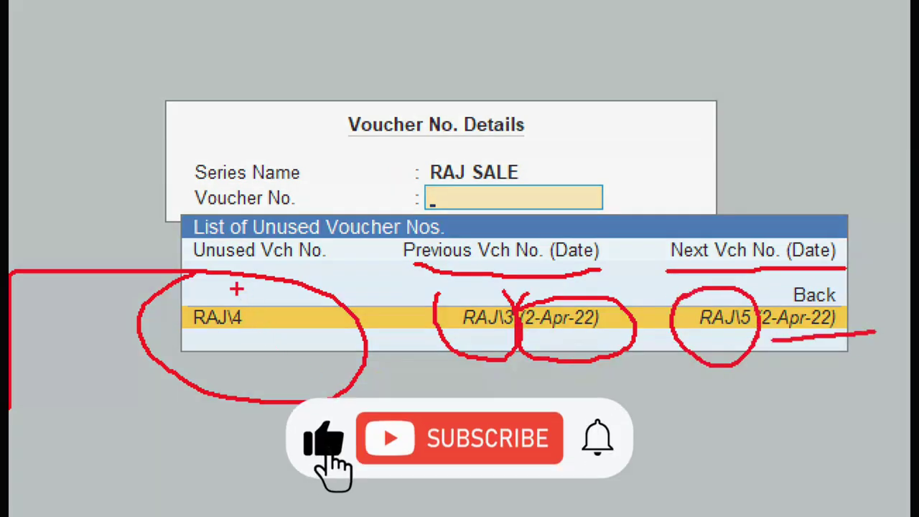
{"action": "left_click_drag", "start_coordinate": [295, 328], "coordinate": [289, 316]}
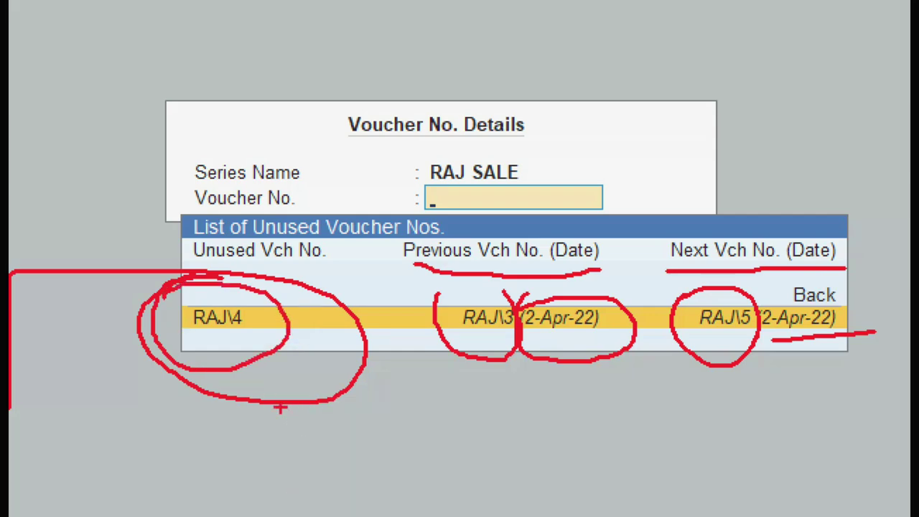
{"action": "key", "text": "Escape"}
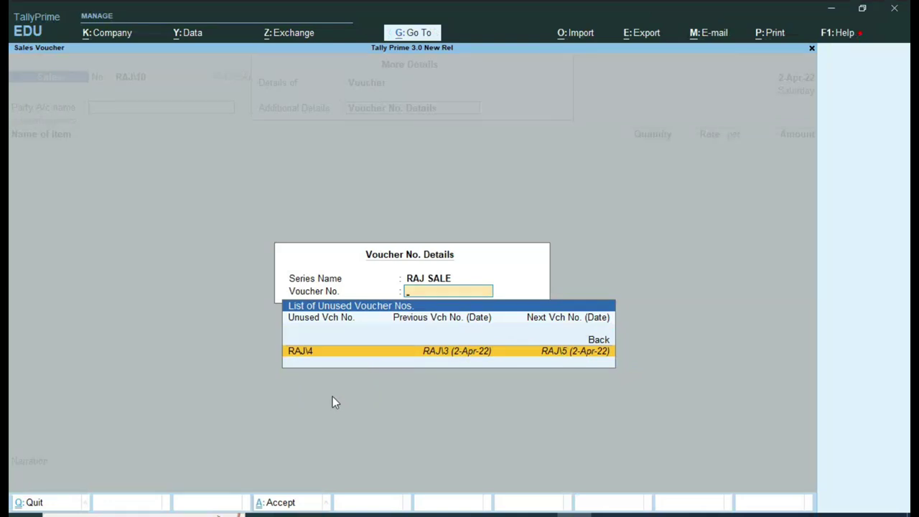
- Assign the unused number RAJ\4 to the sales voucher and select Cash as the party account
{"action": "key", "text": "Return"}
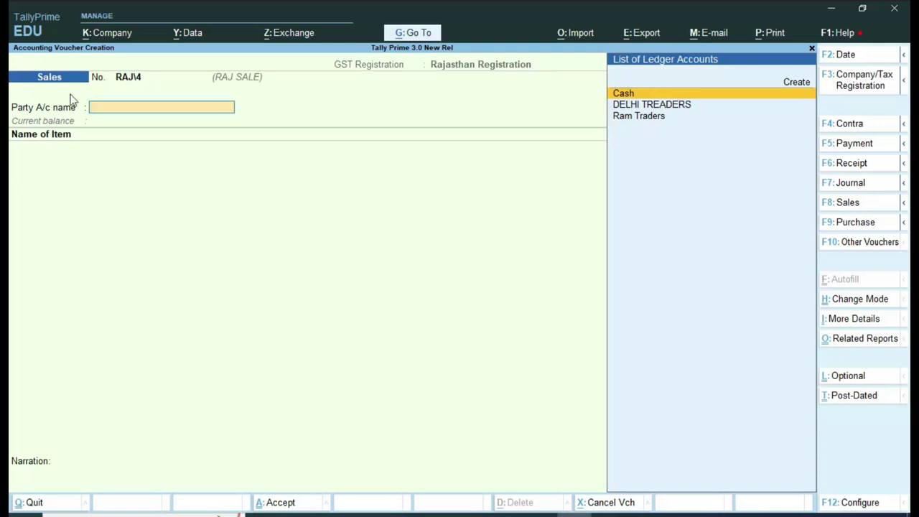
{"action": "key", "text": "ctrl+1"}
{"action": "left_click_drag", "start_coordinate": [76, 41], "coordinate": [166, 93]}
{"action": "key", "text": "Escape"}
{"action": "key", "text": "Return"}
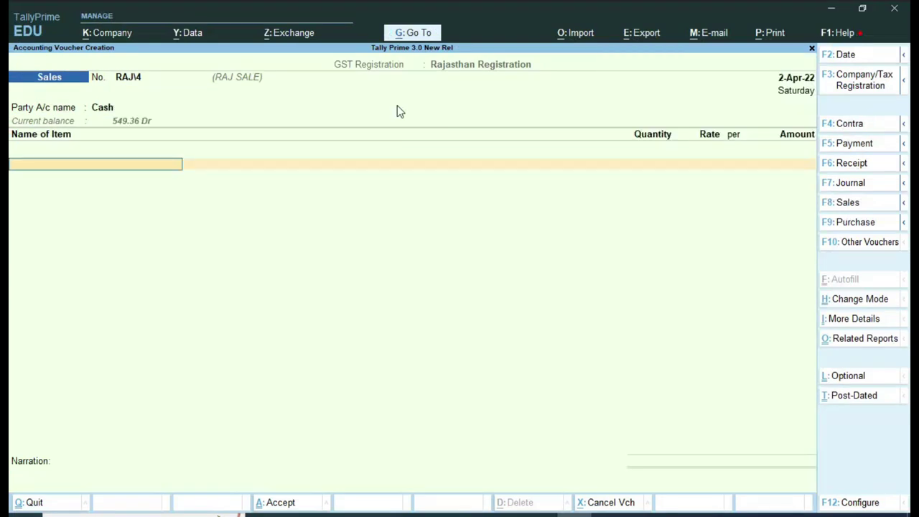
- Add the item LCD 32" to the voucher with a quantity of 1 pcs and an amount of 4
{"action": "type", "text": "S"}
{"action": "key", "text": "BackSpace"}
{"action": "key", "text": "Return"}
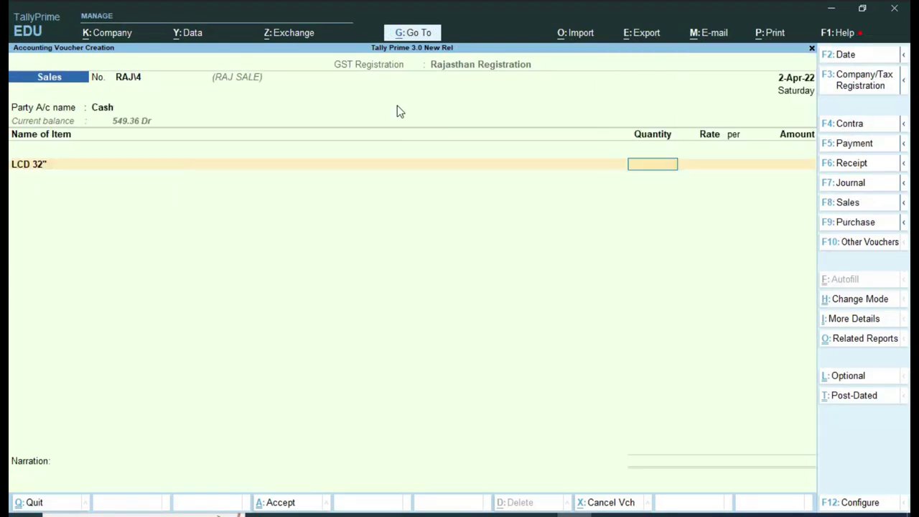
{"action": "key", "text": "Return"}
{"action": "key", "text": "Return"}
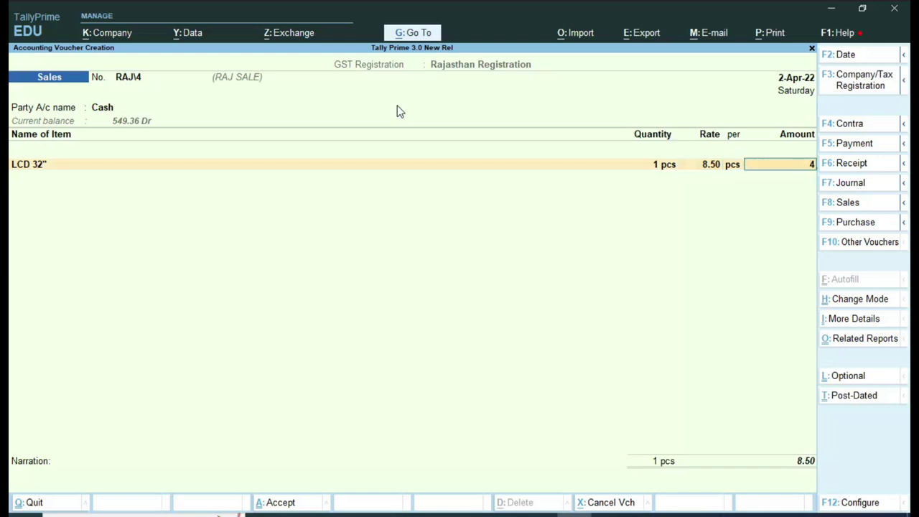
{"action": "key", "text": "Return"}
{"action": "key", "text": "Return"}
{"action": "key", "text": "Return"}
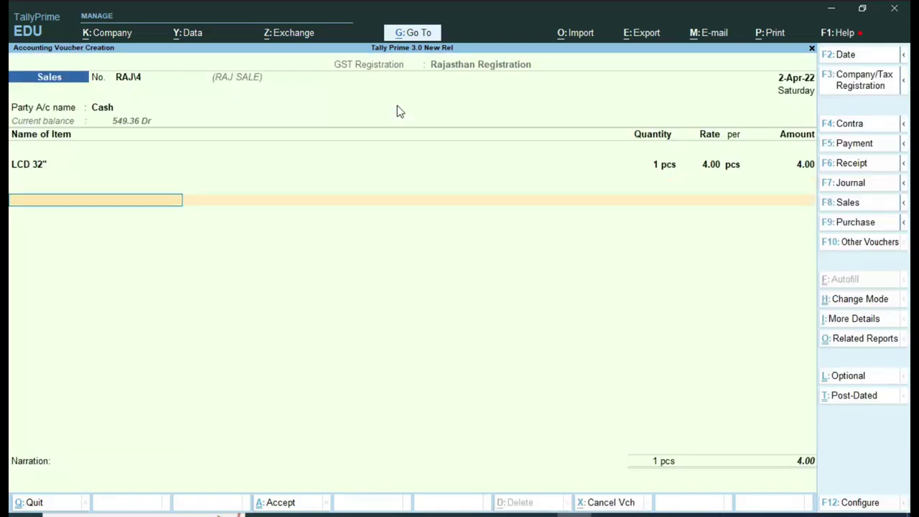
- Add the Cgst Tax and Sgst Tax ledgers, leave the narration blank and save the sales voucher
{"action": "type", "text": "C"}
{"action": "key", "text": "Return"}
{"action": "type", "text": "S"}
{"action": "key", "text": "Return"}
{"action": "key", "text": "Return"}
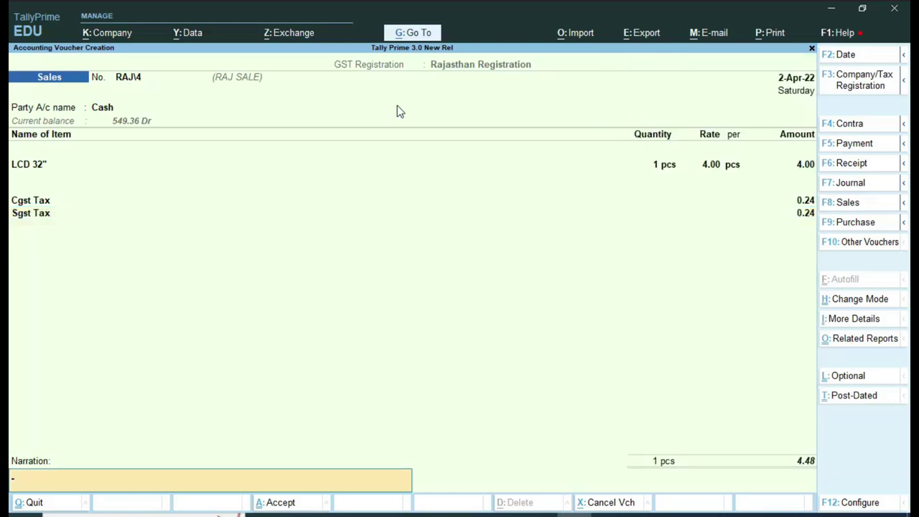
{"action": "key", "text": "Return"}
{"action": "key", "text": "y"}
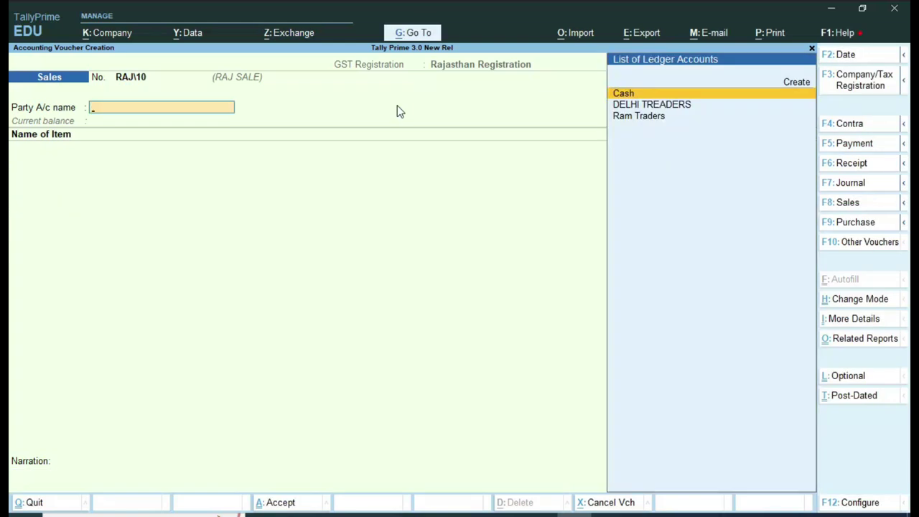
- Leave voucher entry, open the Day Book and check the position and debit amount of voucher RAJ\4
{"action": "key", "text": "Escape"}
{"action": "key", "text": "k"}
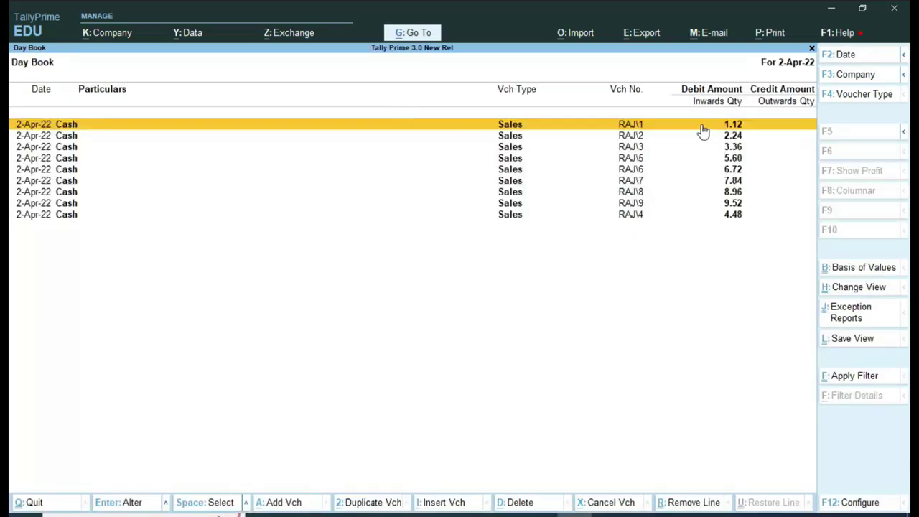
{"action": "key", "text": "ctrl"}
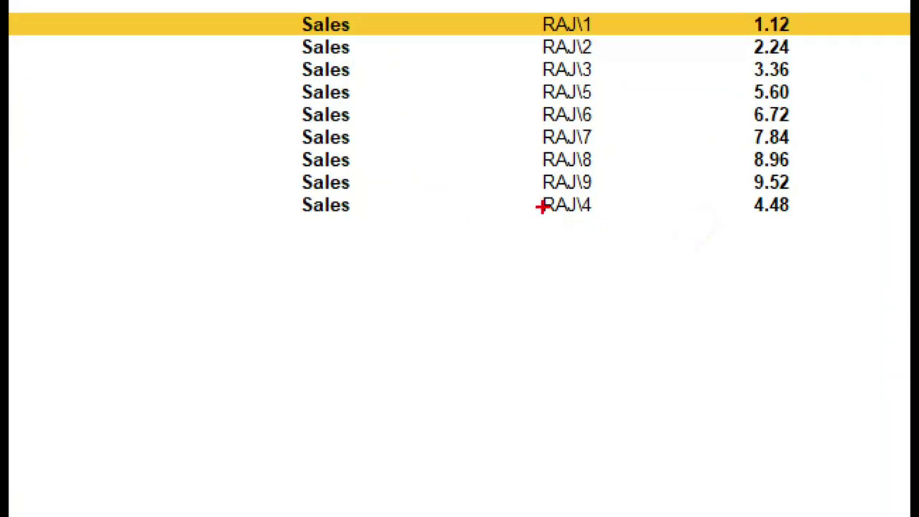
{"action": "left_click_drag", "start_coordinate": [520, 189], "coordinate": [813, 224]}
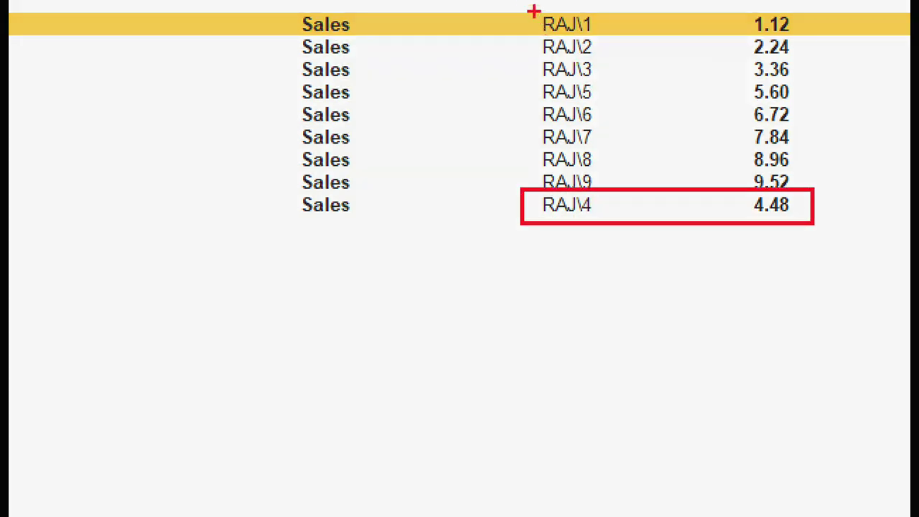